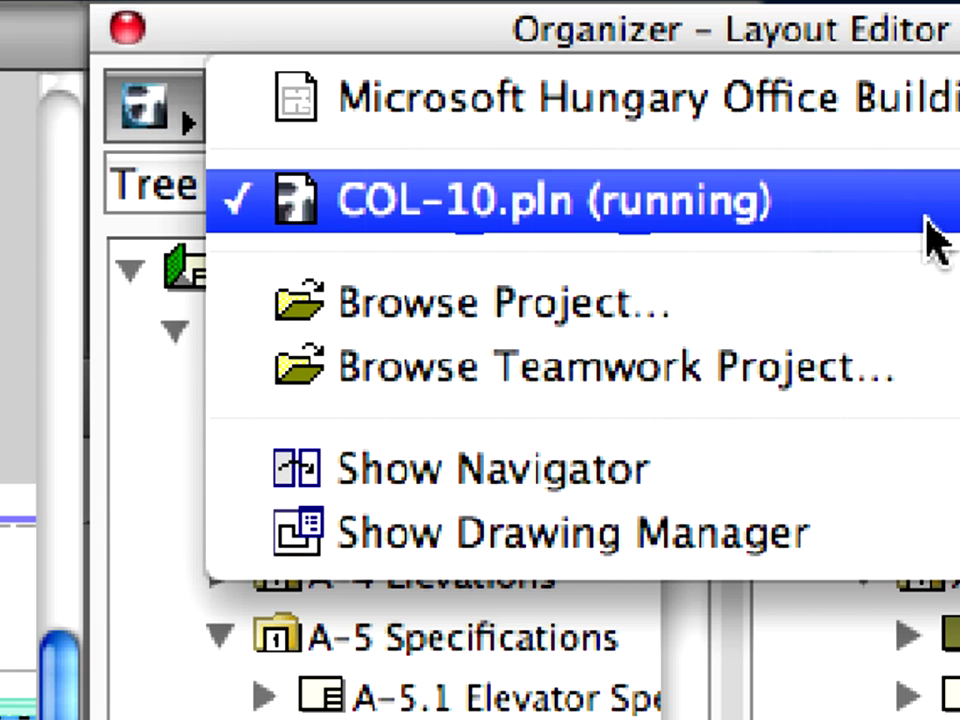
Browse COL-10.pln in the Organizer and copy its Stories and Reflected Ceiling Plans view sets into the COL-10-03 subset
{"action": "left_click", "coordinate": [935, 240]}
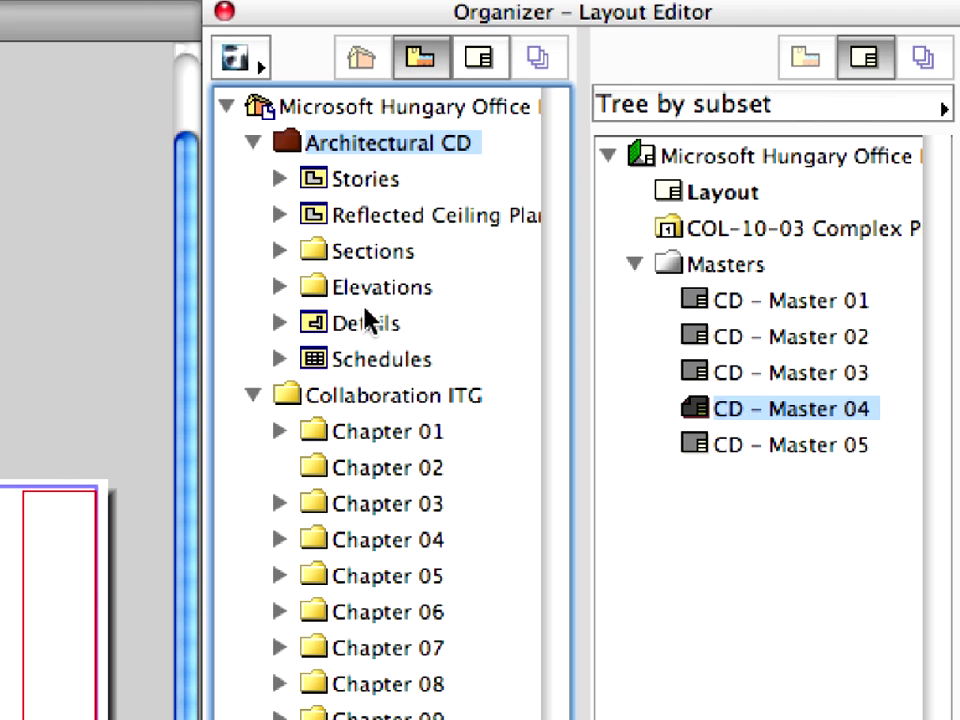
{"action": "left_click", "coordinate": [256, 395]}
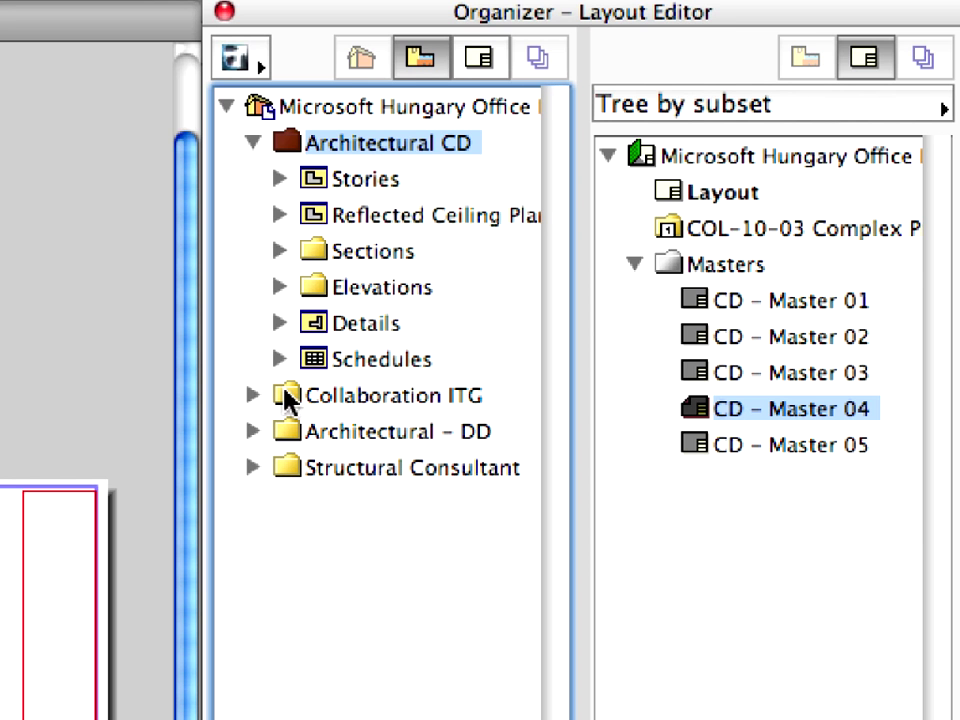
{"action": "left_click", "coordinate": [366, 179]}
{"action": "left_click", "coordinate": [430, 215], "text": "shift"}
{"action": "left_click_drag", "start_coordinate": [430, 215], "coordinate": [713, 233]}
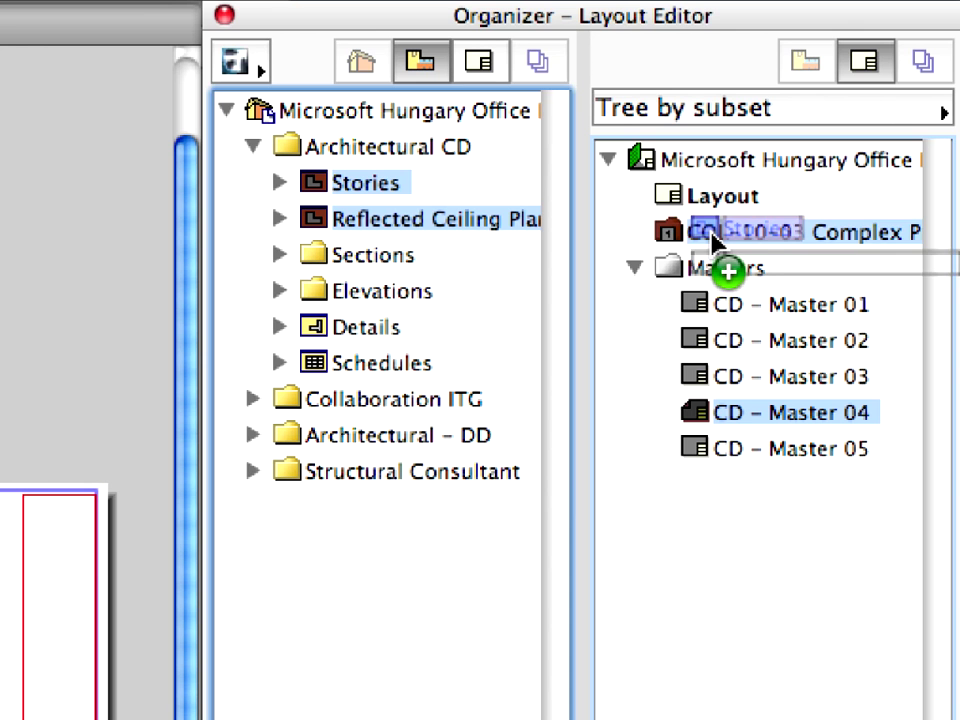
{"action": "left_click_drag", "start_coordinate": [711, 232], "coordinate": [711, 236]}
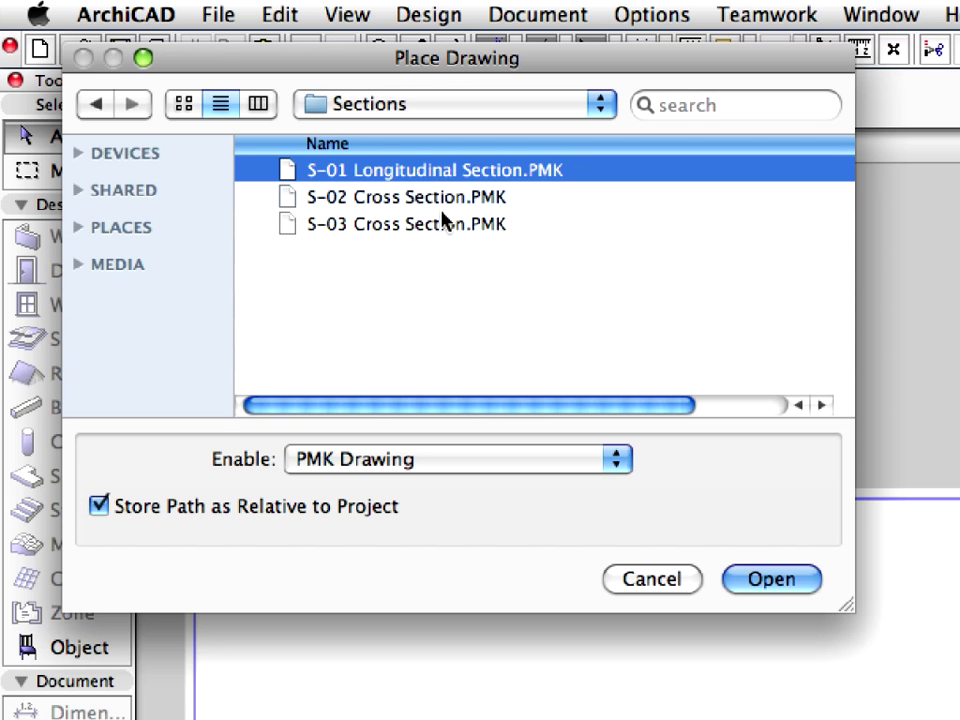
Place the PMK drawings S-01 Longitudinal Section, S-02 Cross Section and S-03 Cross Section from the Sections folder
{"action": "left_click", "coordinate": [448, 228], "text": "shift"}
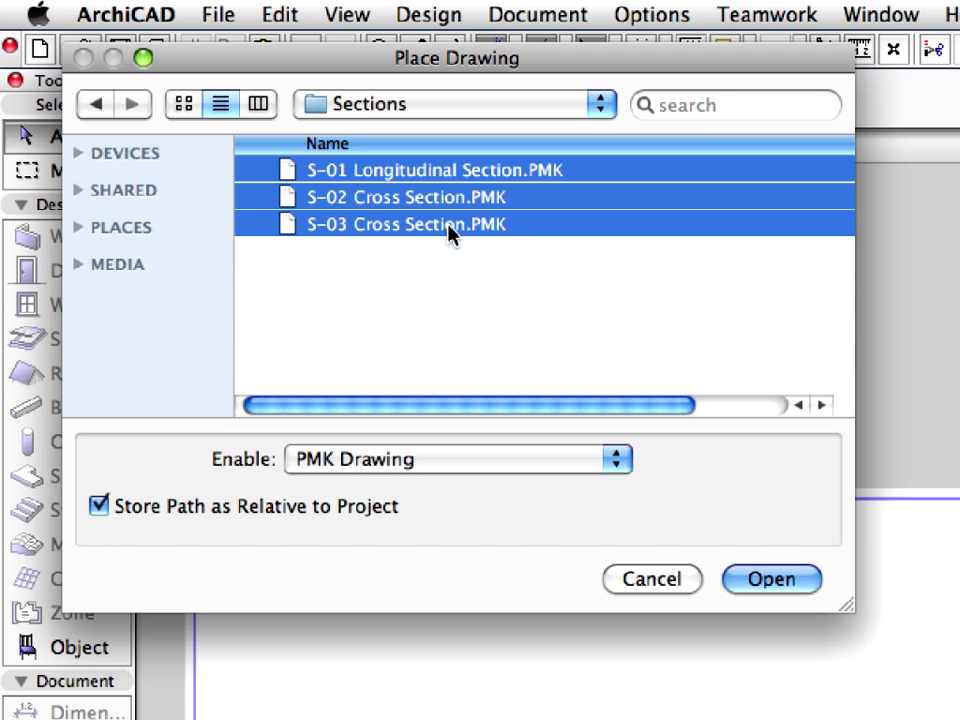
{"action": "left_click", "coordinate": [804, 589]}
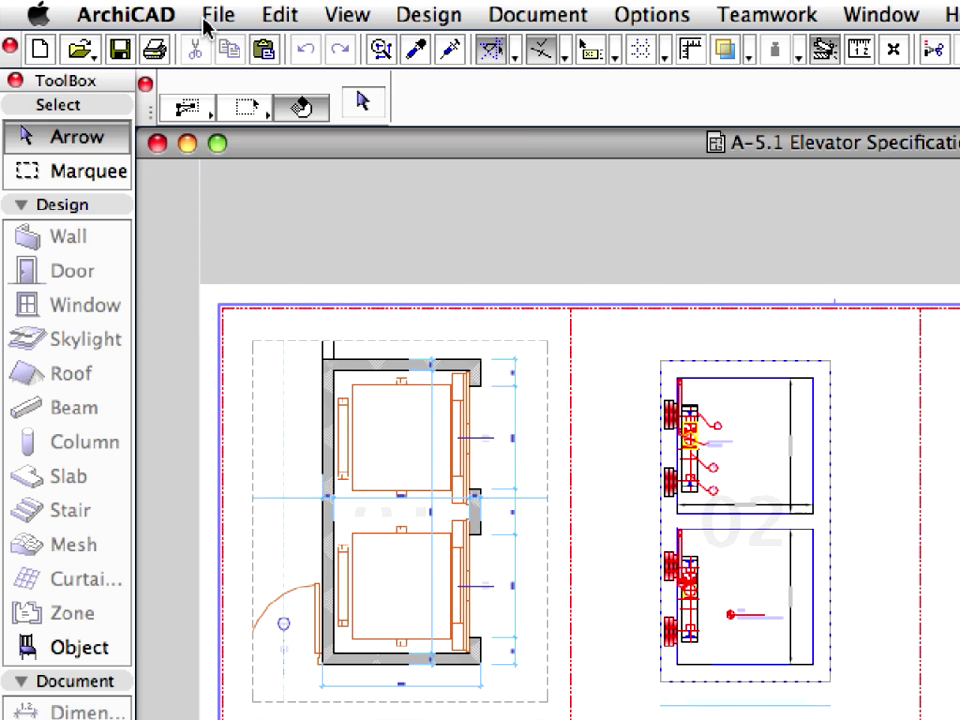
Open COL-10-03.pln from the Chapter 10 folder in a new instance of ArchiCAD
{"action": "left_click", "coordinate": [115, 8]}
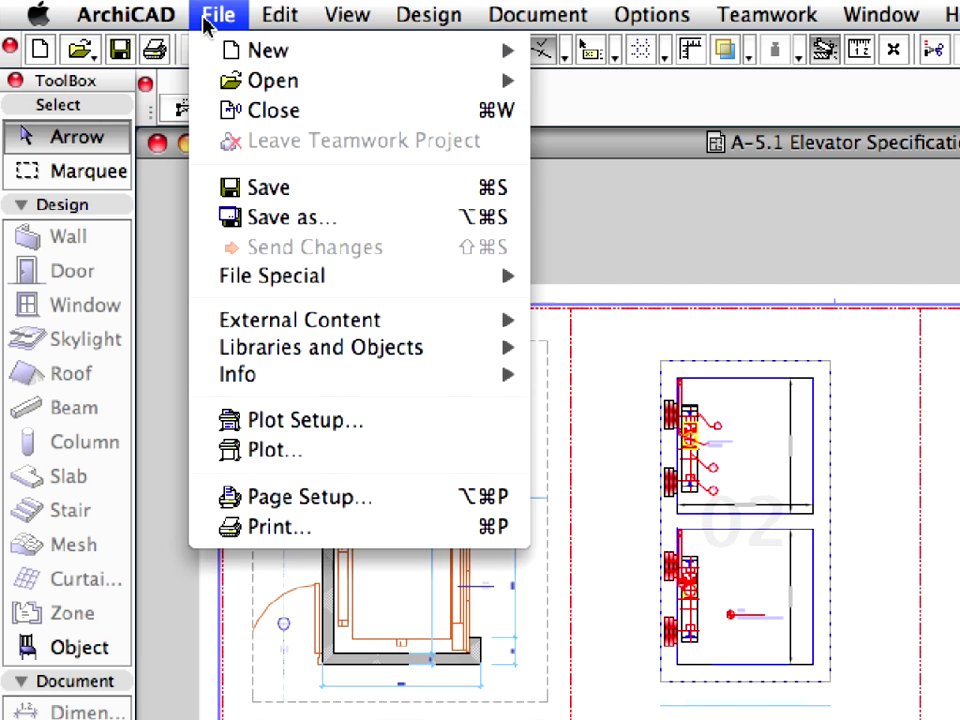
{"action": "mouse_move", "coordinate": [180, 48]}
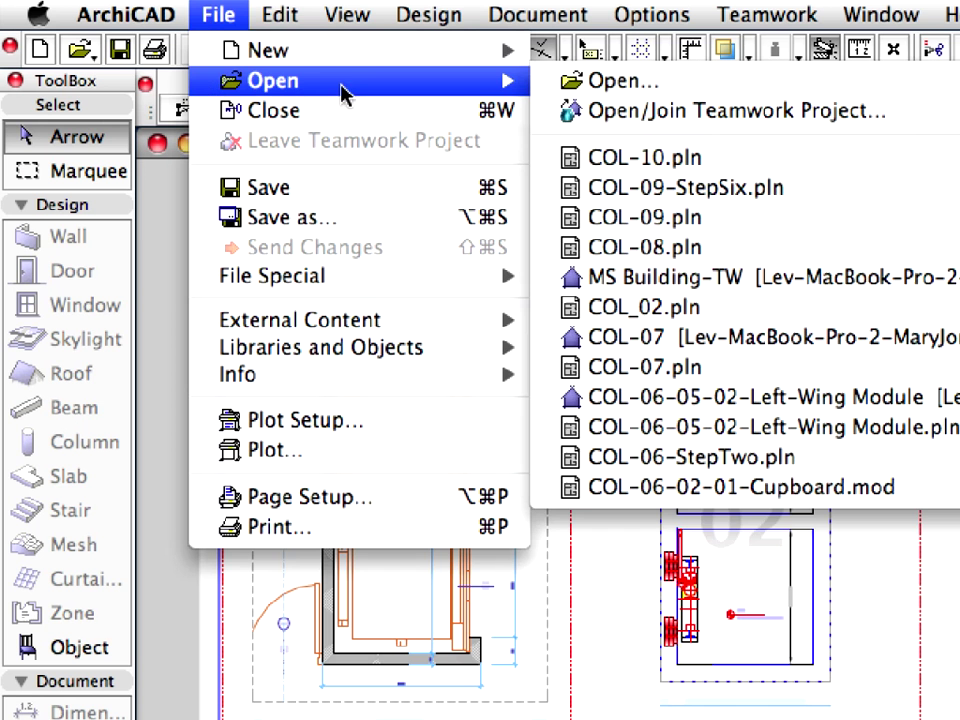
{"action": "left_click", "coordinate": [845, 92]}
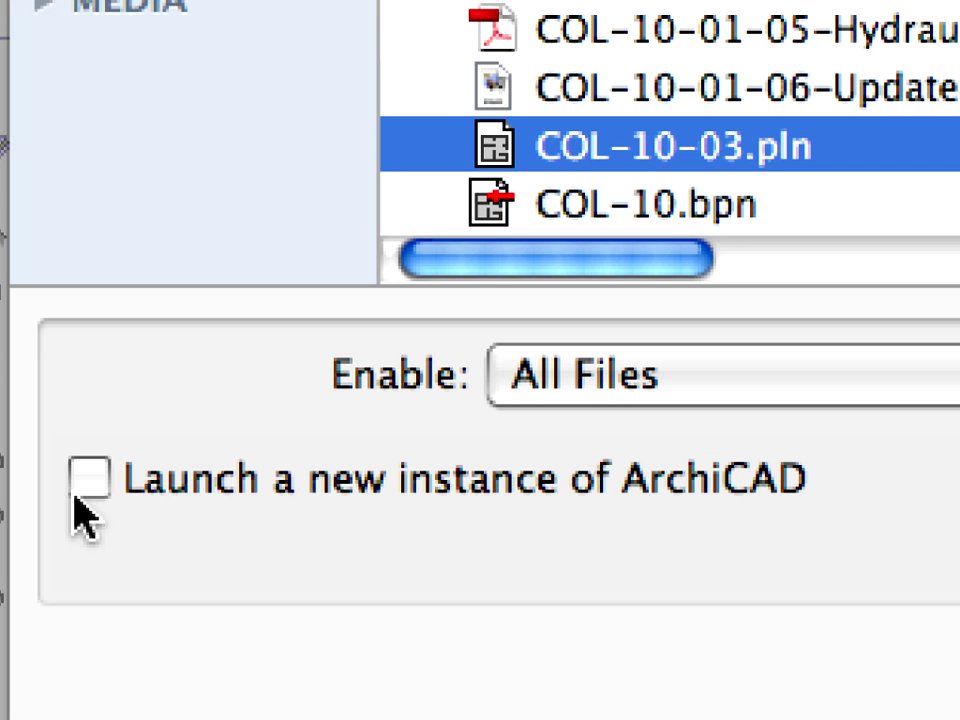
{"action": "left_click", "coordinate": [90, 478]}
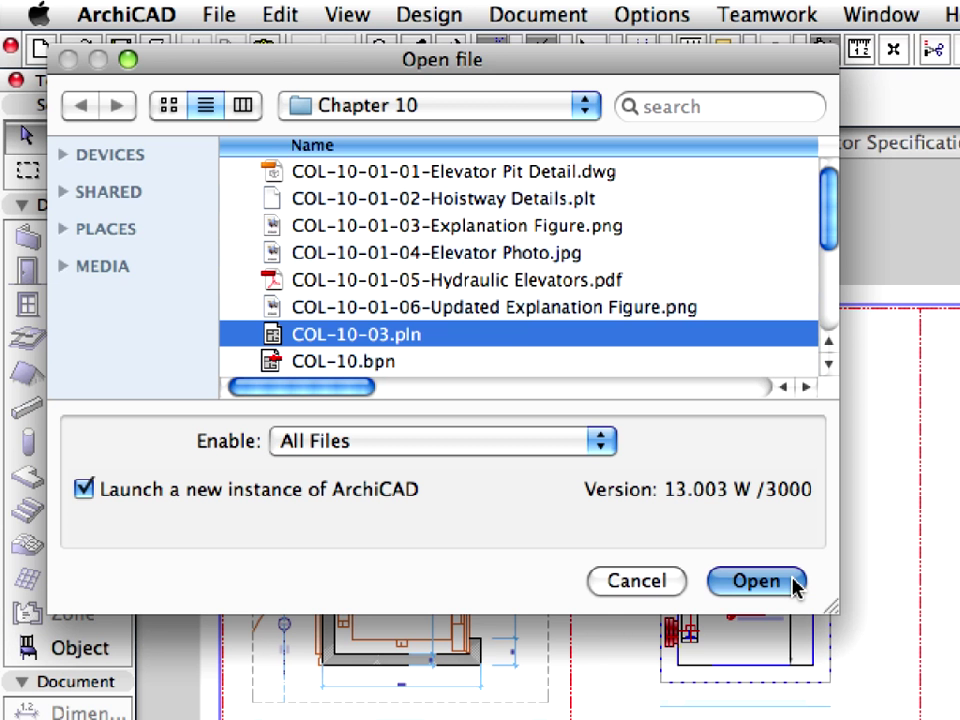
{"action": "left_click", "coordinate": [792, 580]}
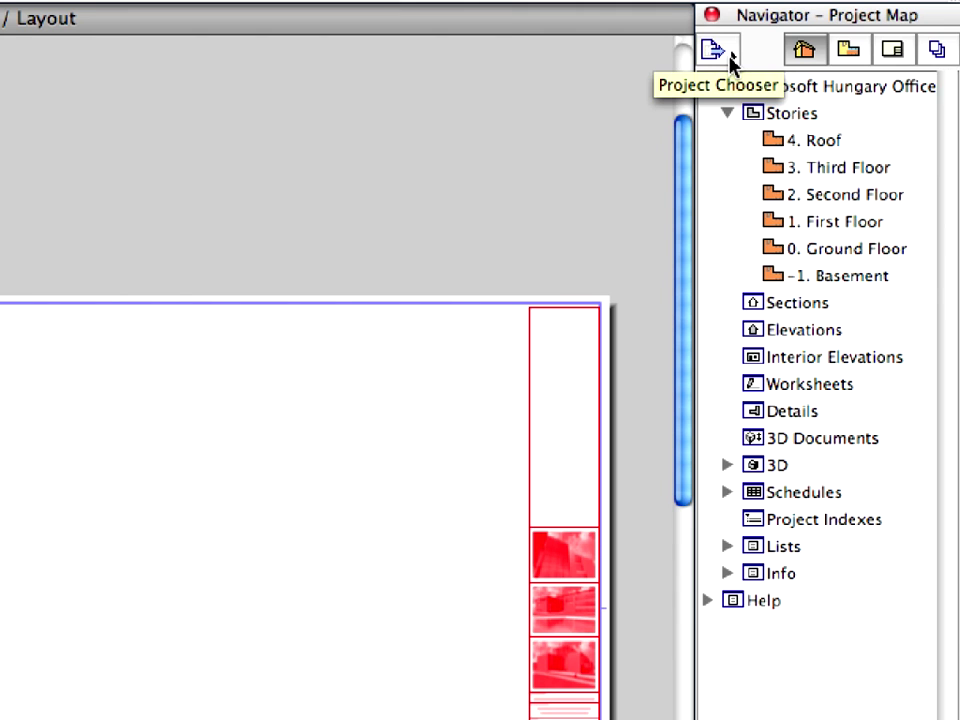
Show the Organizer in place of the Navigator and arrange it beside a narrower layout window
{"action": "left_click", "coordinate": [731, 60]}
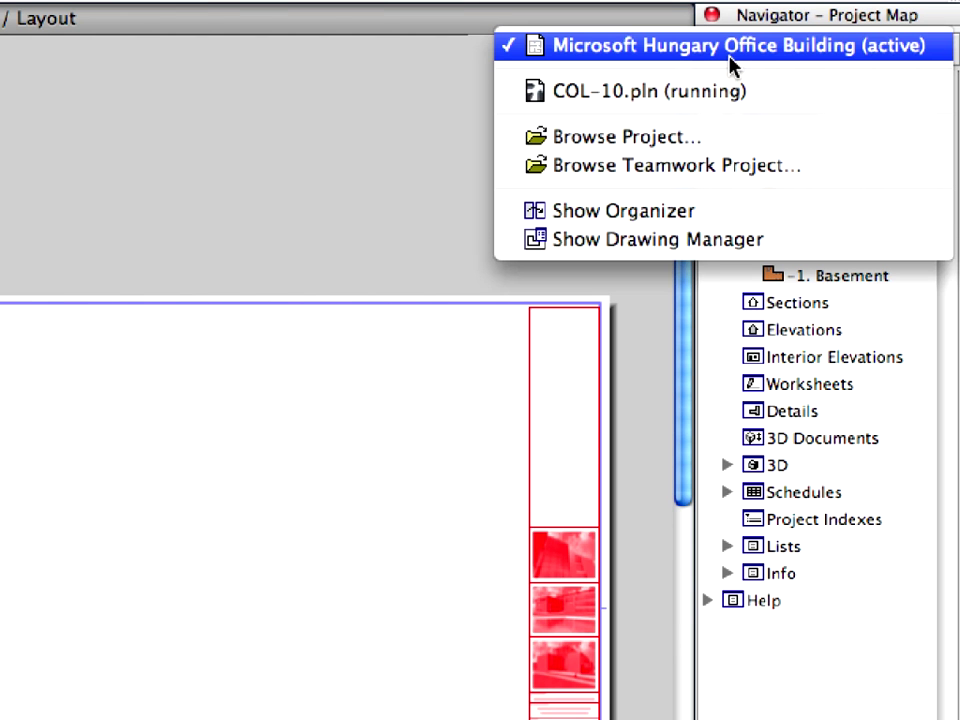
{"action": "left_click", "coordinate": [805, 222]}
{"action": "left_click", "coordinate": [739, 12]}
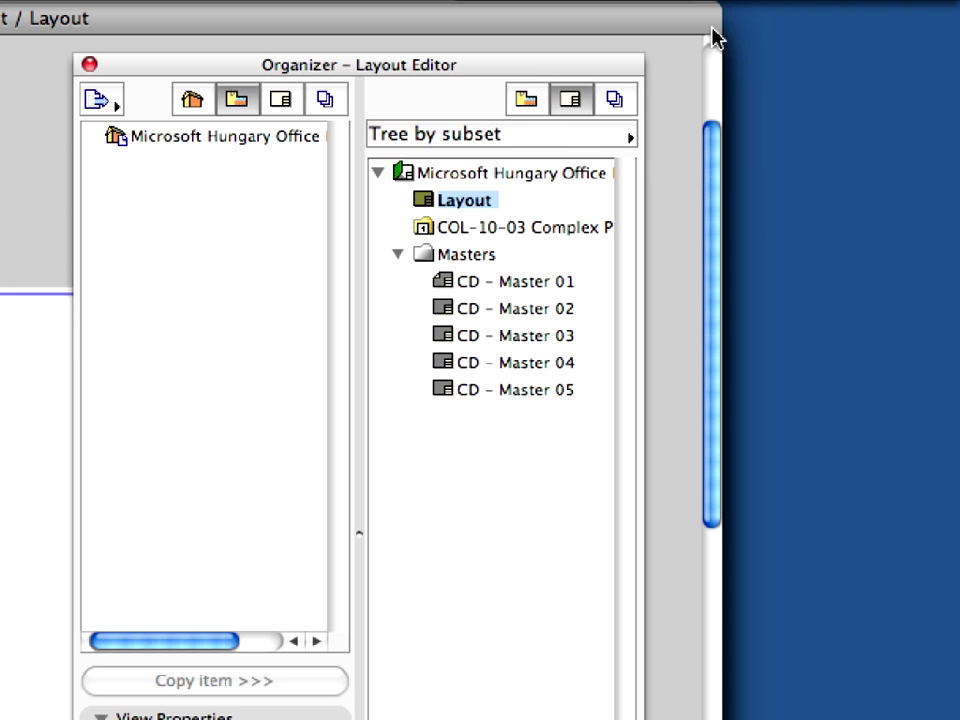
{"action": "left_click_drag", "start_coordinate": [632, 66], "coordinate": [940, 35]}
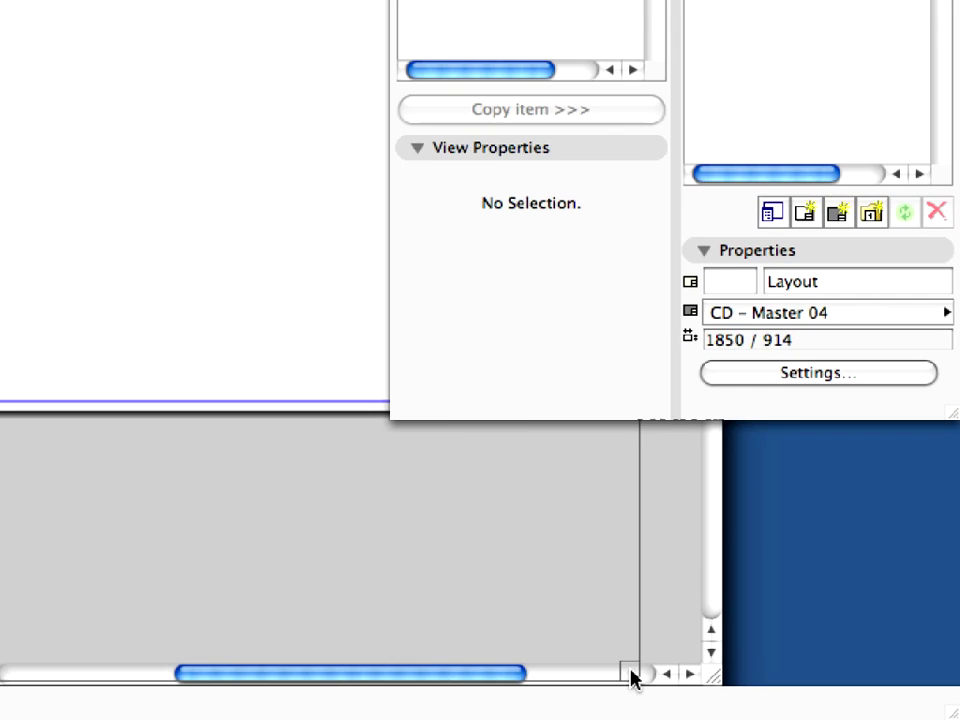
{"action": "left_click_drag", "start_coordinate": [632, 677], "coordinate": [378, 660]}
{"action": "left_click_drag", "start_coordinate": [956, 413], "coordinate": [955, 686]}
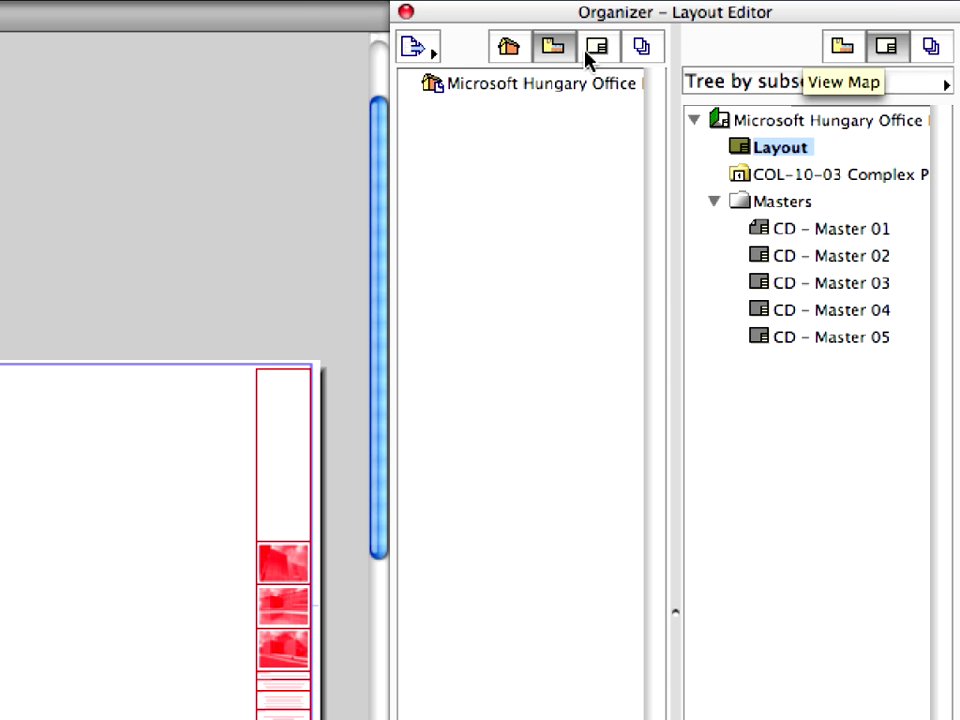
Load COL-10.pln from the Chapter 10 folder as the Organizer's source project
{"action": "left_click", "coordinate": [432, 55]}
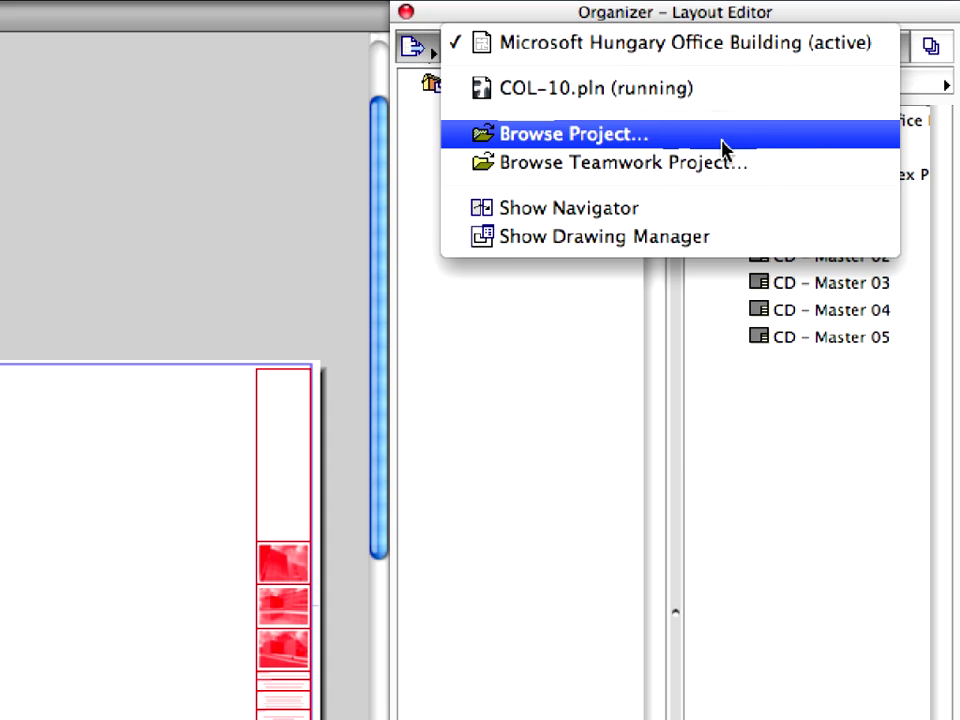
{"action": "left_click", "coordinate": [798, 150]}
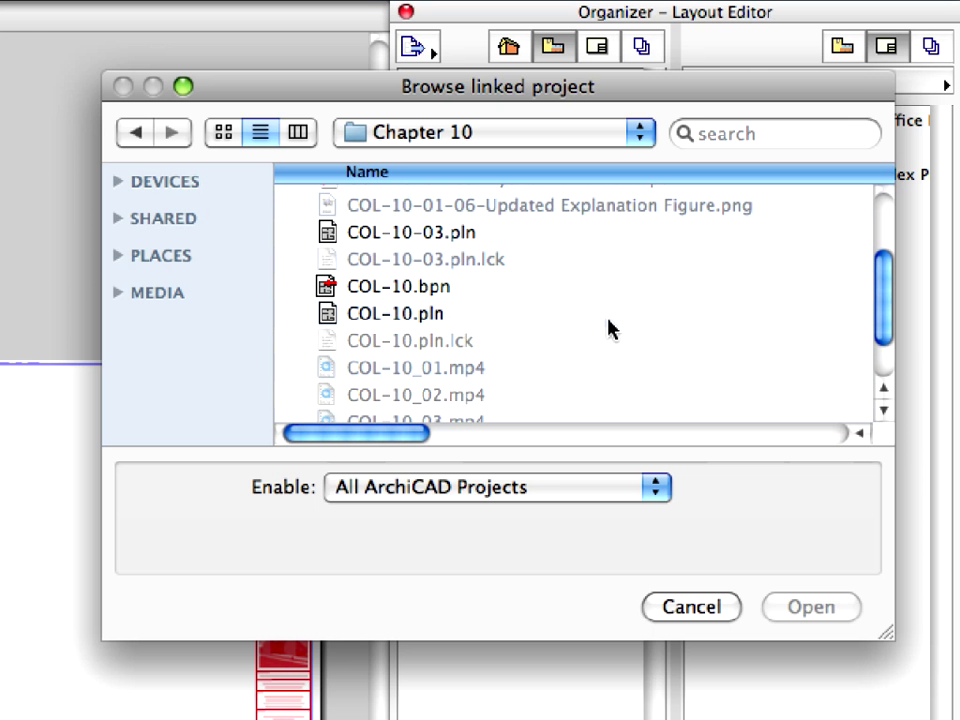
{"action": "left_click", "coordinate": [610, 316]}
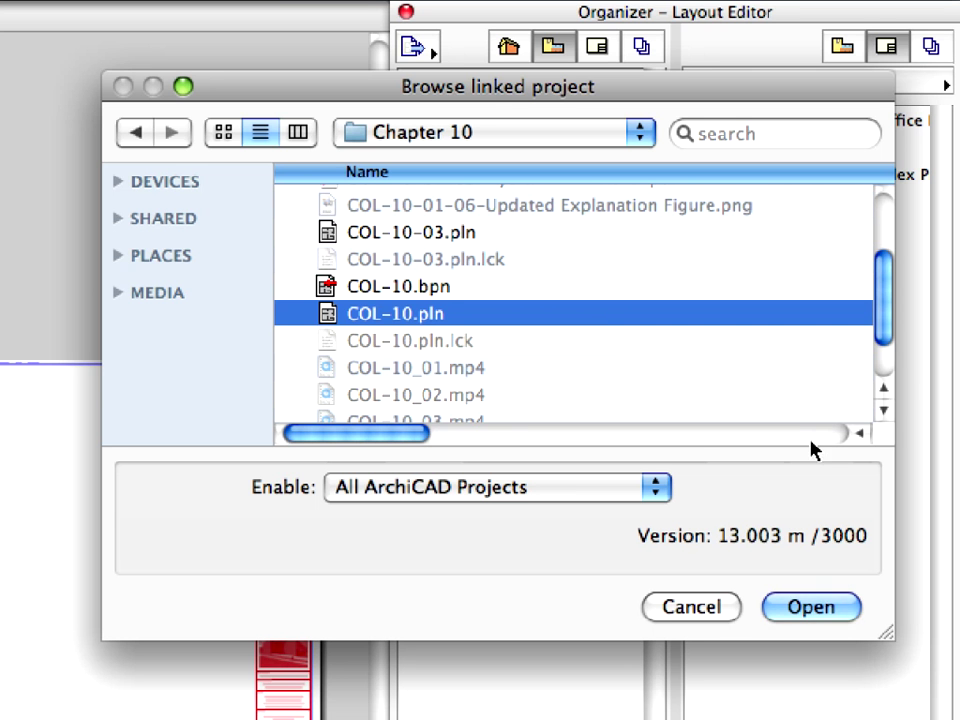
{"action": "left_click", "coordinate": [850, 620]}
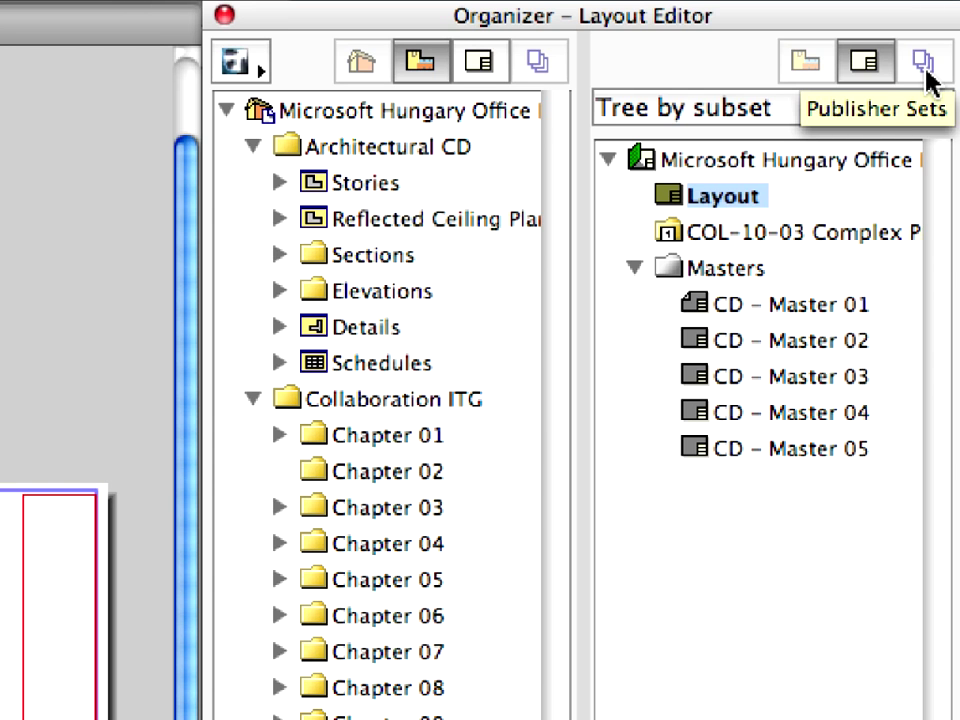
Set CD - Master 04 as the default master layout of the project
{"action": "left_click", "coordinate": [727, 413]}
{"action": "right_click", "coordinate": [748, 418]}
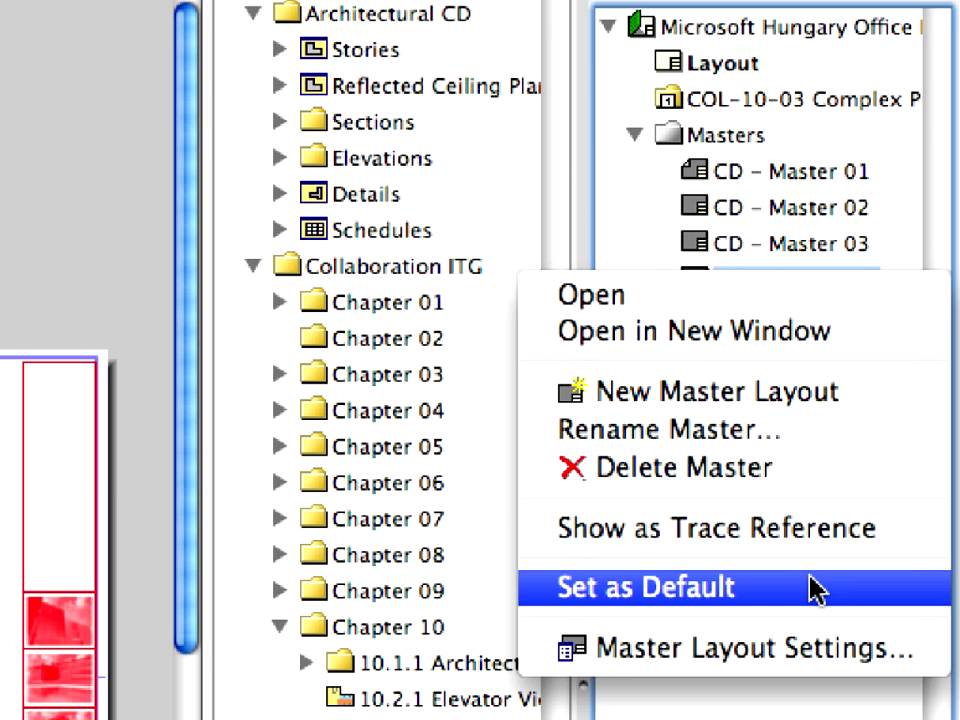
{"action": "left_click", "coordinate": [818, 590]}
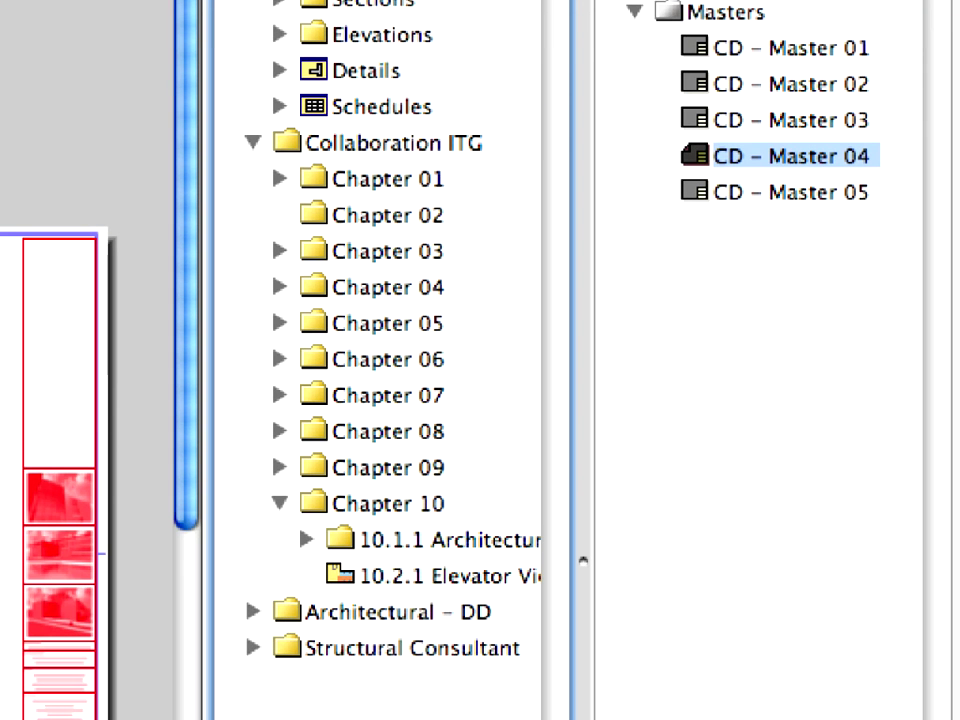
Copy the Stories and Reflected Ceiling Plans from the Architectural CD folder into the COL-10-03 subset of the layout book
{"action": "left_click", "coordinate": [309, 542]}
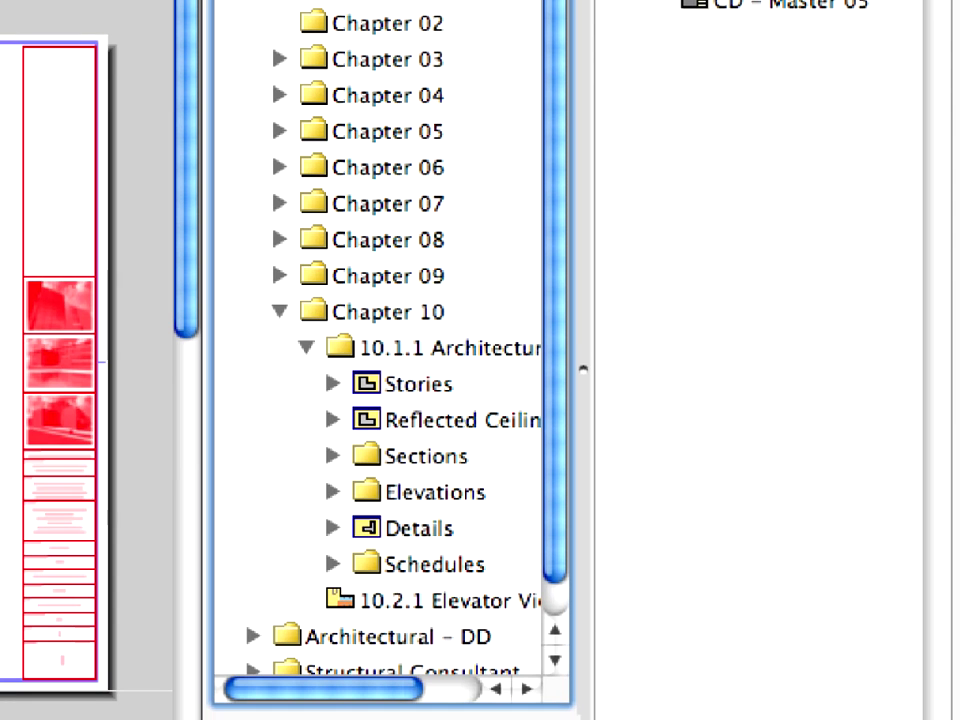
{"action": "left_click", "coordinate": [415, 350]}
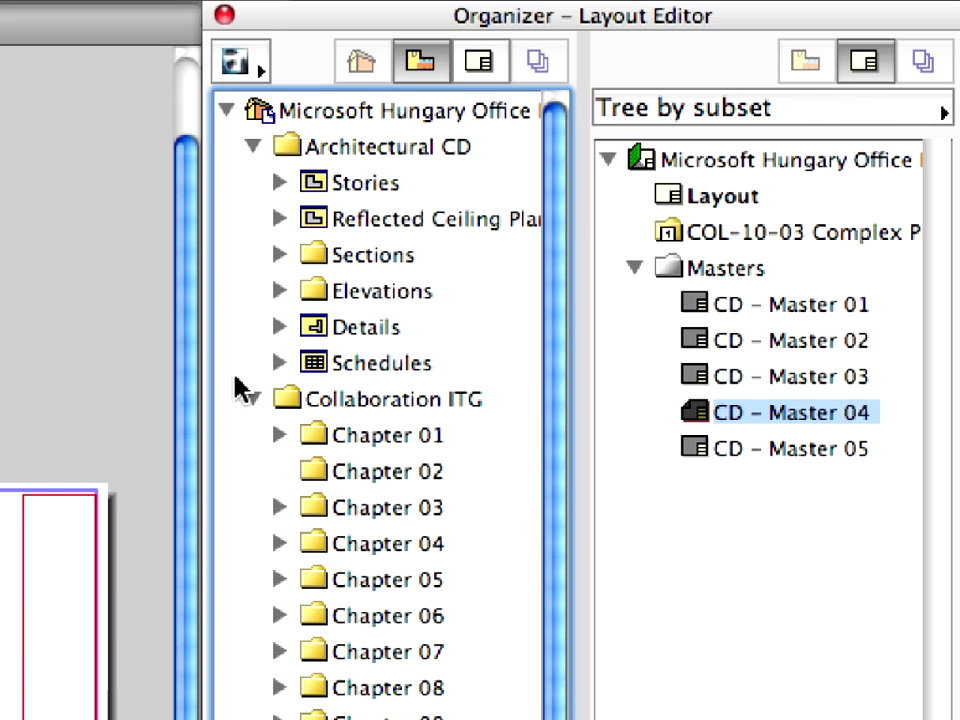
{"action": "left_click", "coordinate": [252, 399]}
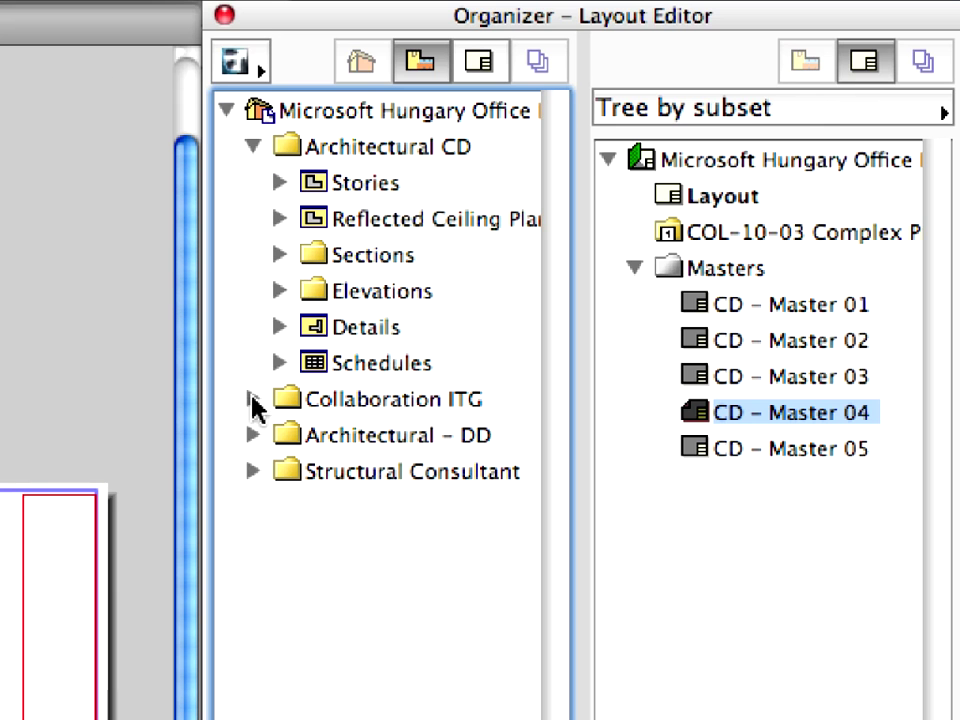
{"action": "left_click", "coordinate": [322, 188]}
{"action": "left_click", "coordinate": [342, 222], "text": "shift"}
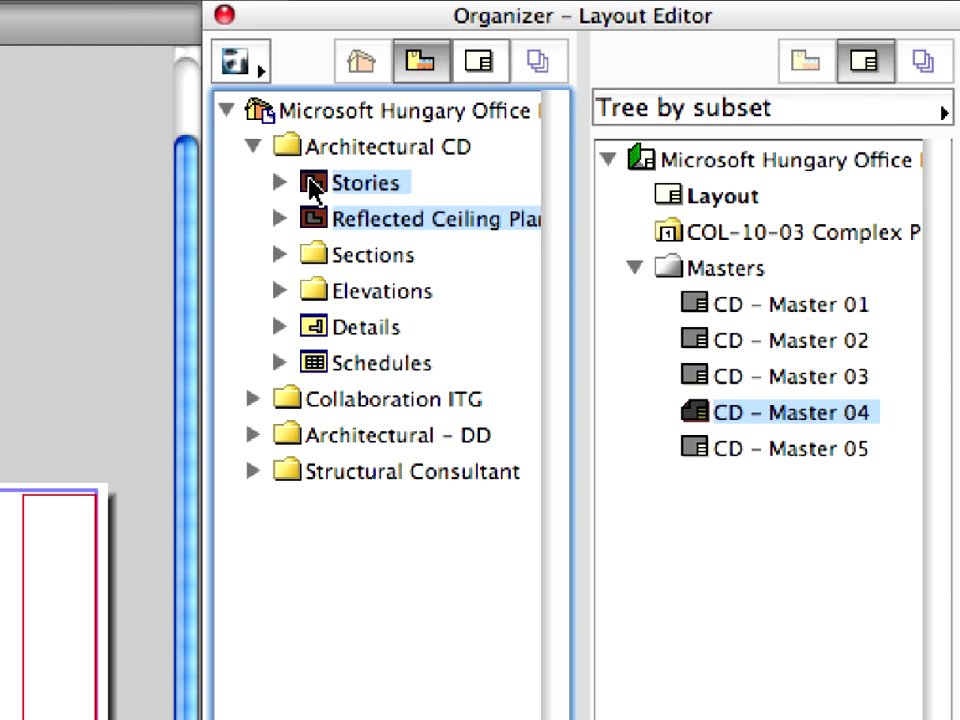
{"action": "left_click_drag", "start_coordinate": [314, 190], "coordinate": [714, 240]}
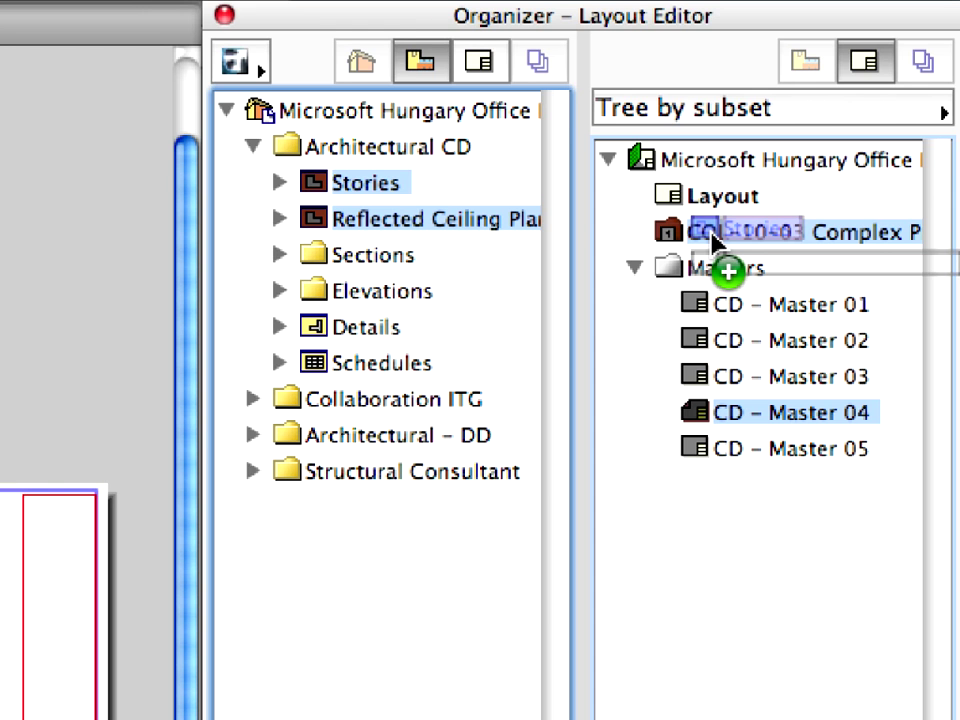
{"action": "left_click_drag", "start_coordinate": [712, 234], "coordinate": [713, 236]}
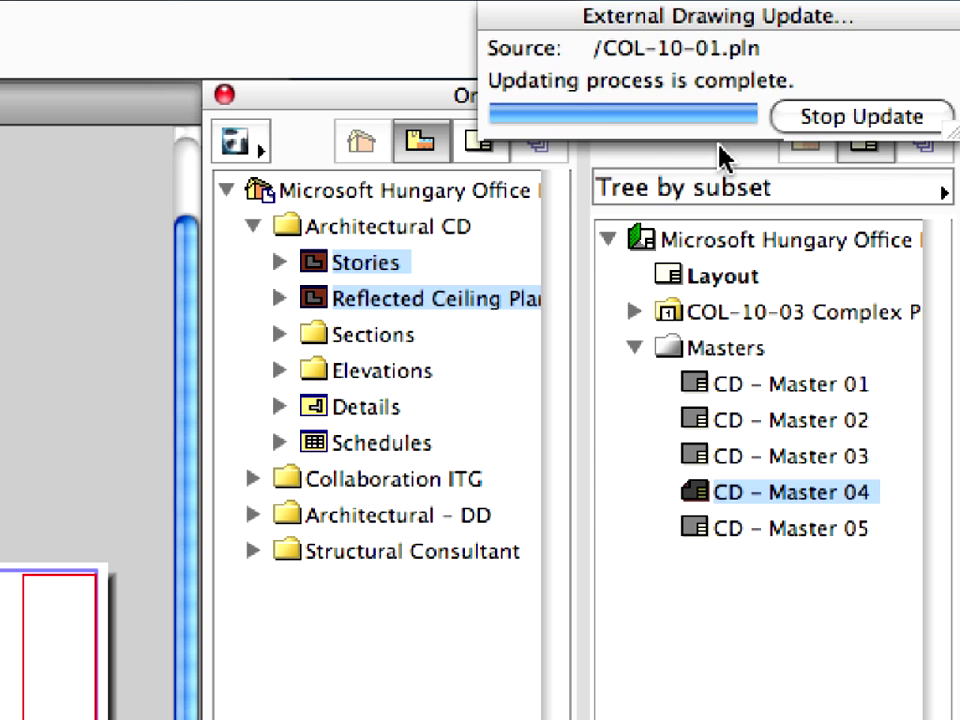
Expand the A-1 Stories subset inside the COL-10-03 subset and open the A-1.4 Second Floor layout
{"action": "left_click", "coordinate": [635, 312]}
{"action": "left_click", "coordinate": [662, 348]}
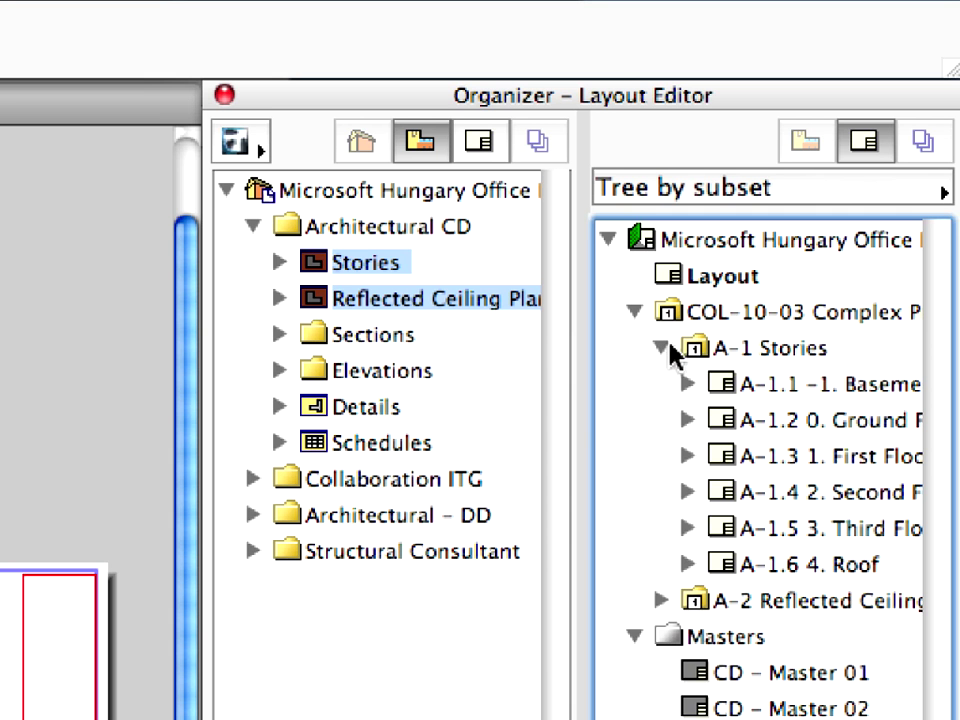
{"action": "left_click", "coordinate": [768, 350]}
{"action": "double_click", "coordinate": [790, 503]}
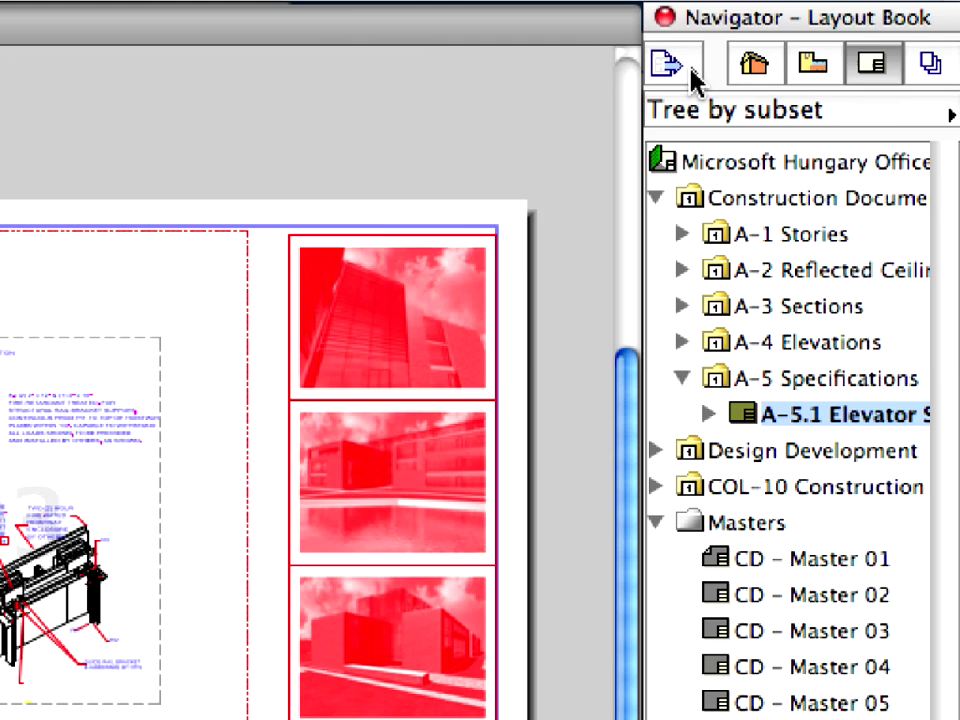
Show the list of all publisher sets of the Microsoft Hungary Office Building project in the Organizer
{"action": "left_click", "coordinate": [842, 95]}
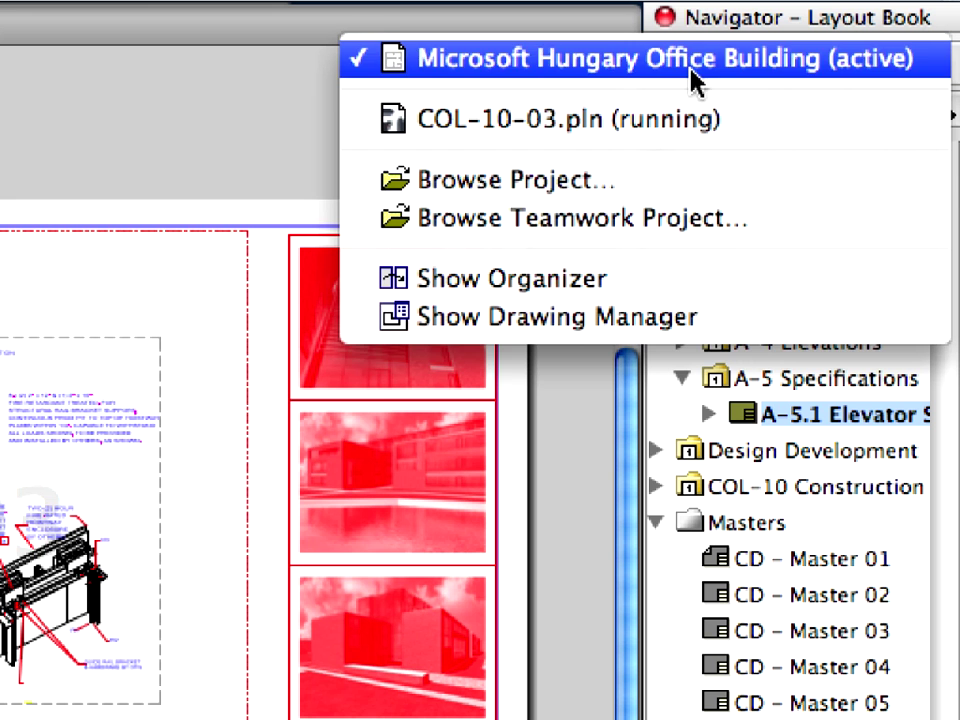
{"action": "left_click", "coordinate": [778, 283]}
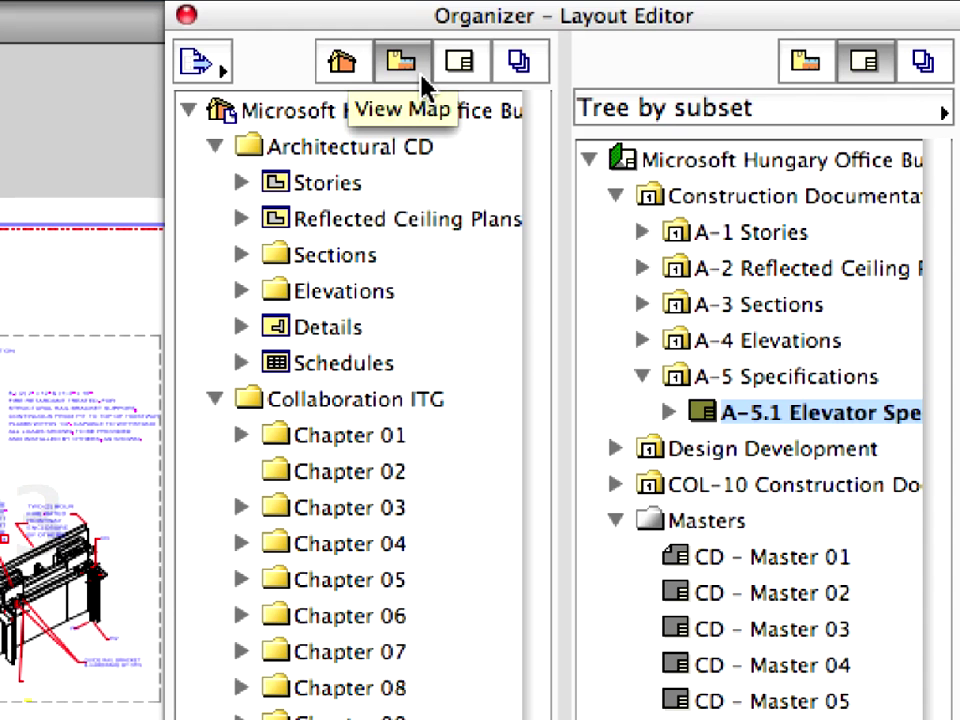
{"action": "left_click", "coordinate": [936, 68]}
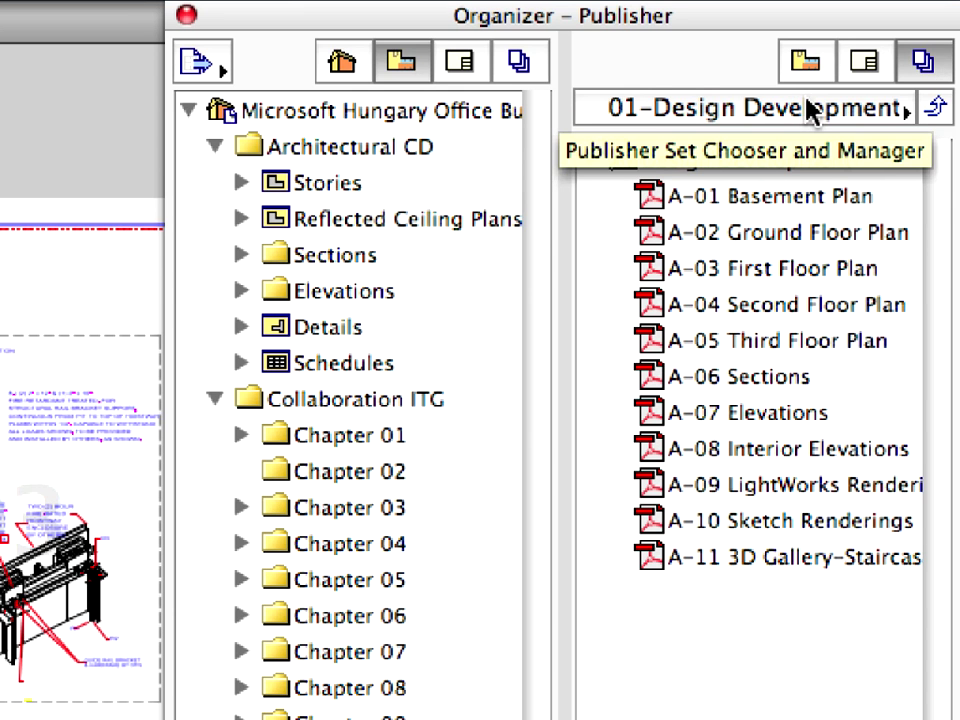
{"action": "left_click", "coordinate": [810, 108]}
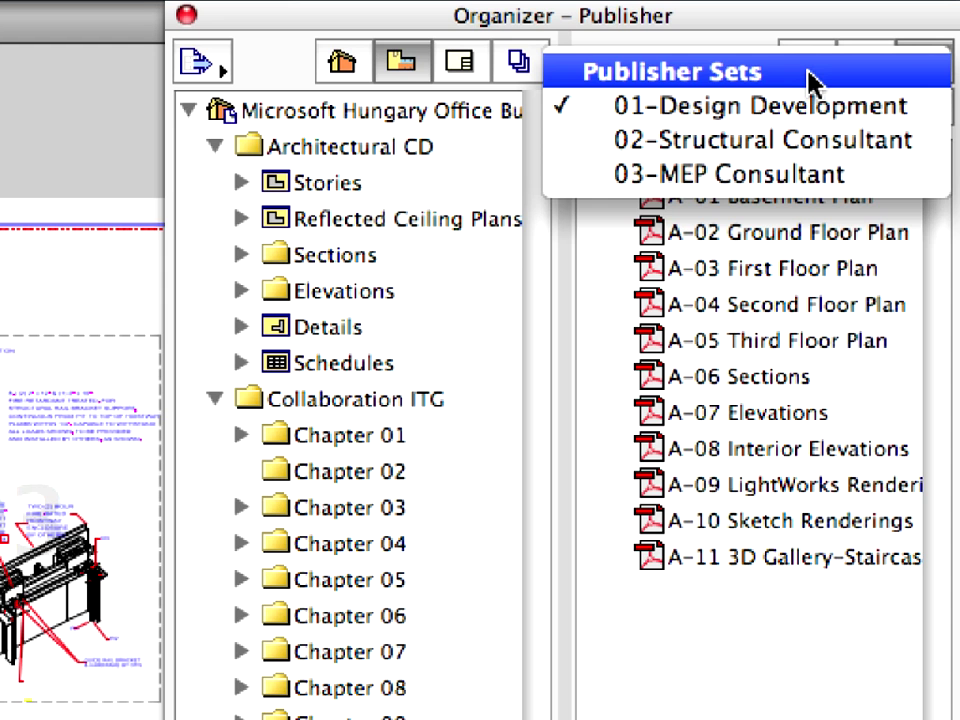
{"action": "left_click", "coordinate": [809, 73]}
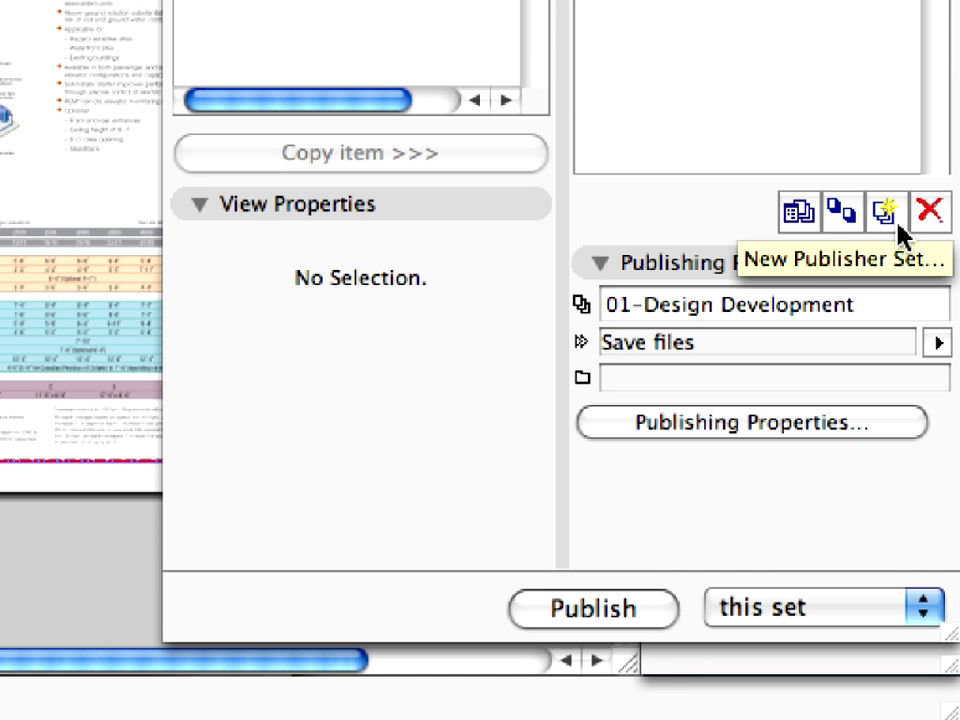
Create a new publisher set named 04-CD PMK Set
{"action": "left_click", "coordinate": [897, 229]}
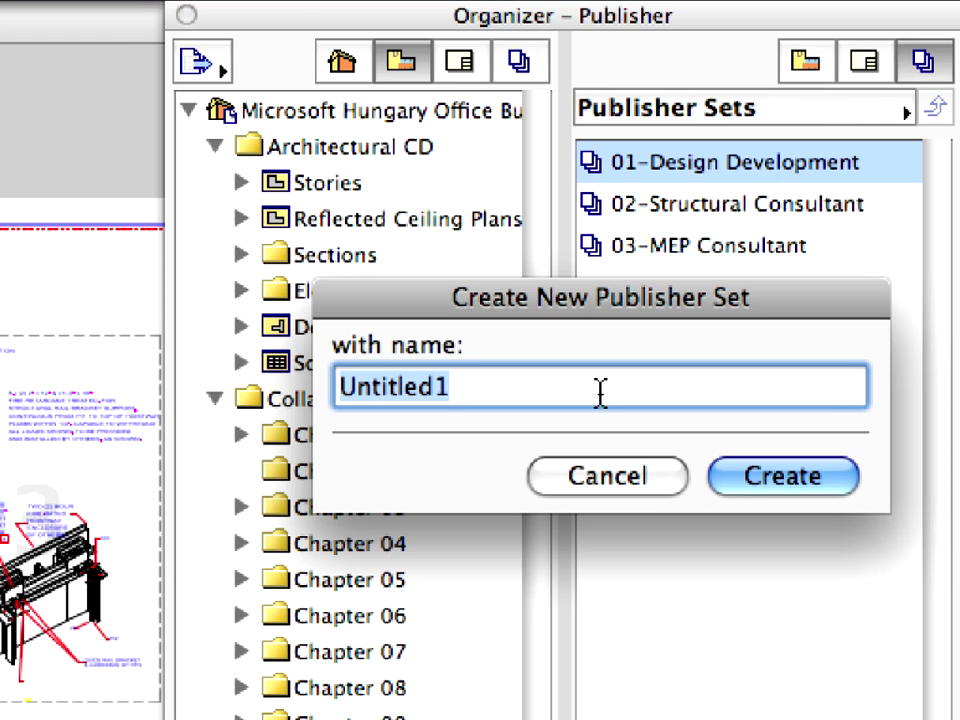
{"action": "type", "text": "04-C"}
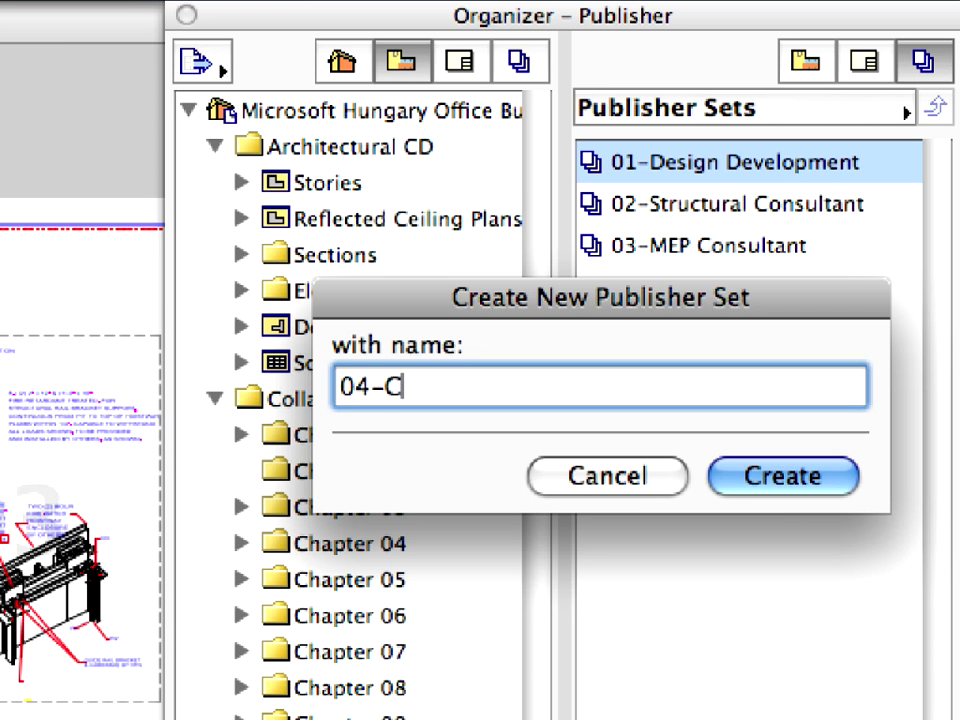
{"action": "type", "text": "D PMK Set"}
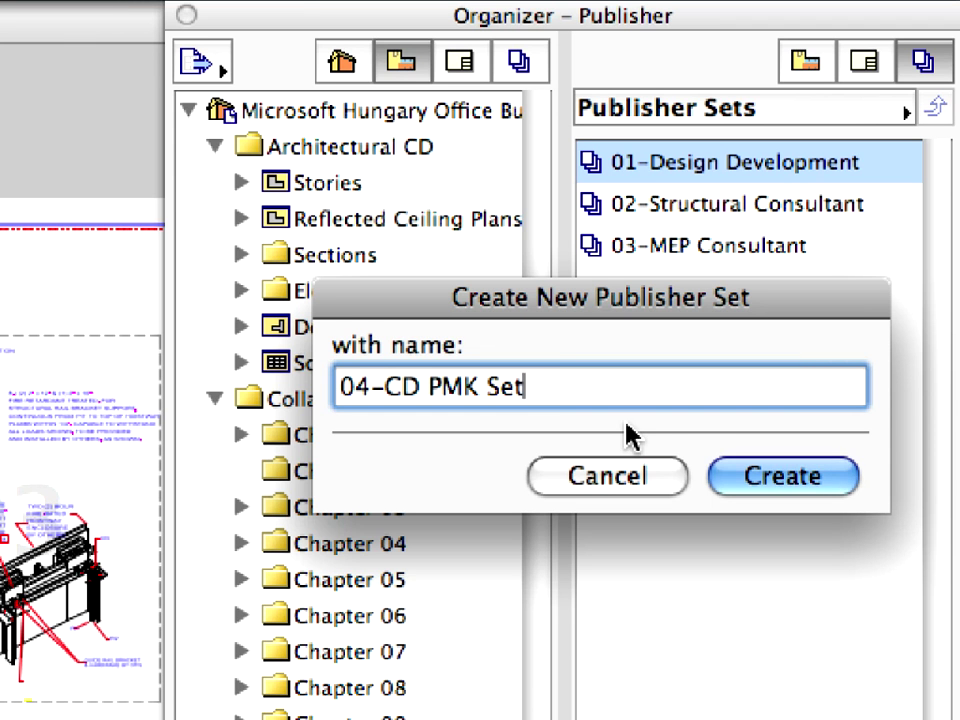
{"action": "left_click", "coordinate": [830, 480]}
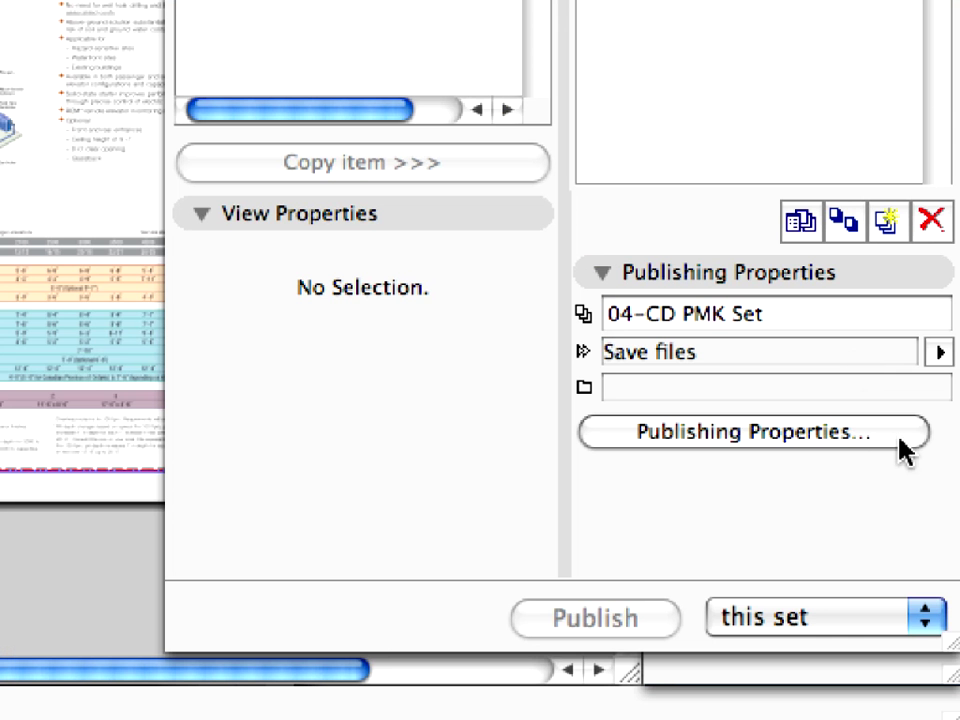
Set the publishing path of 04-CD PMK Set to a new folder named PMK Files inside Chapter 10
{"action": "left_click", "coordinate": [900, 438]}
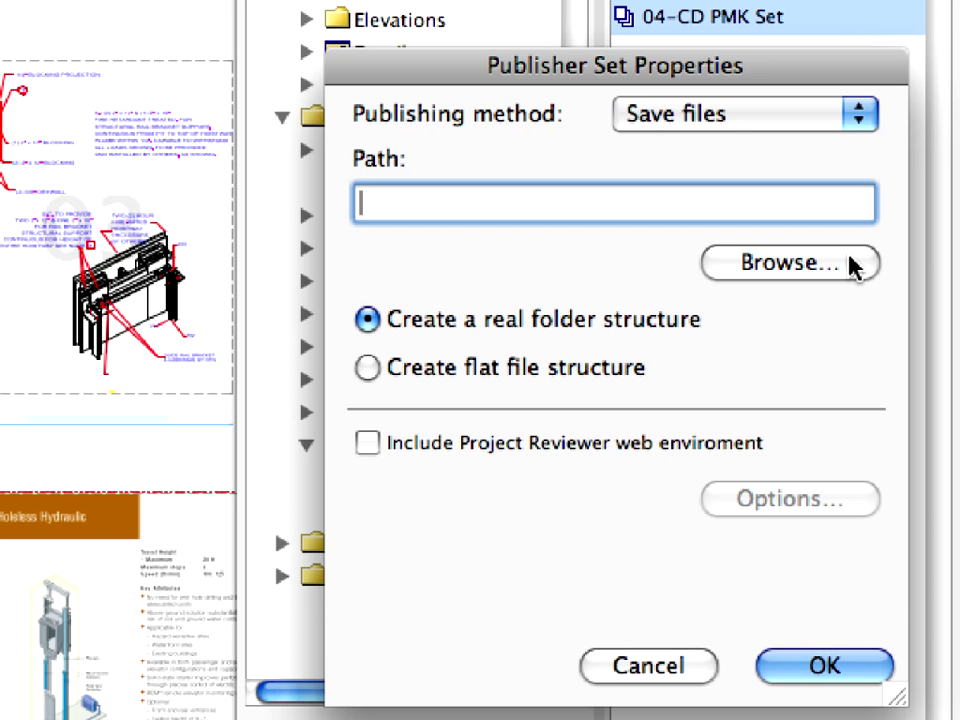
{"action": "left_click", "coordinate": [850, 262]}
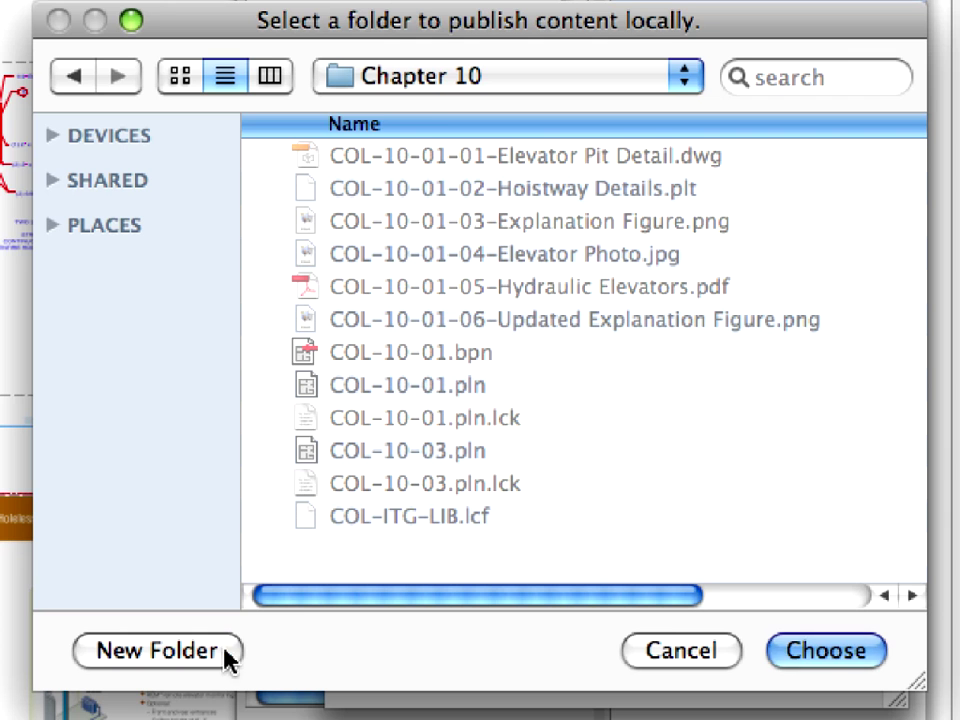
{"action": "left_click", "coordinate": [220, 655]}
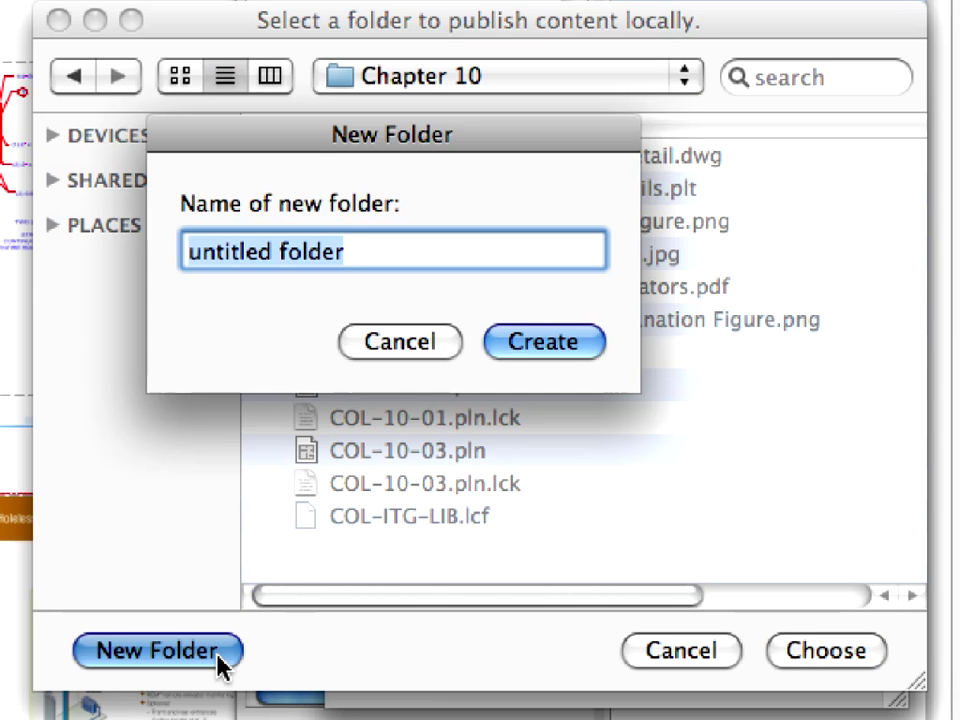
{"action": "type", "text": "PMK Files"}
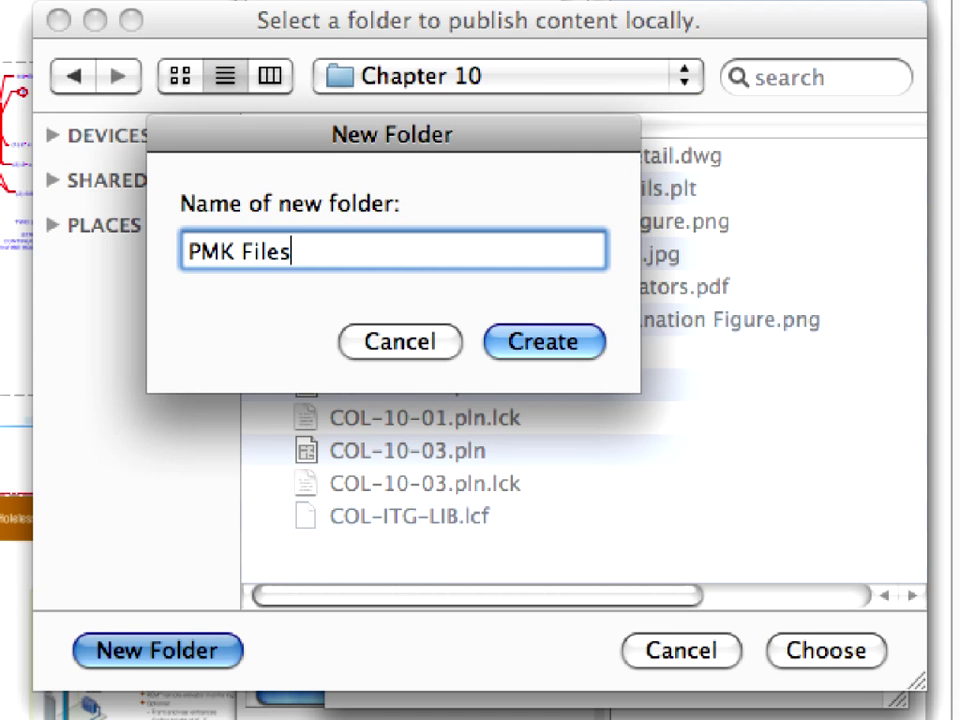
{"action": "left_click", "coordinate": [545, 341]}
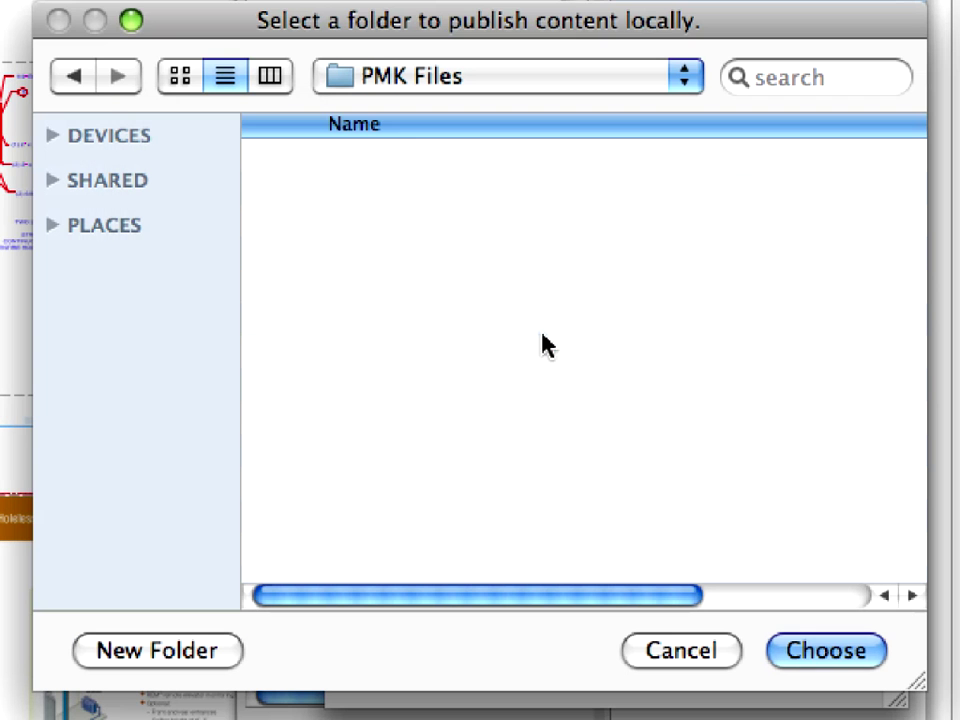
{"action": "left_click", "coordinate": [857, 656]}
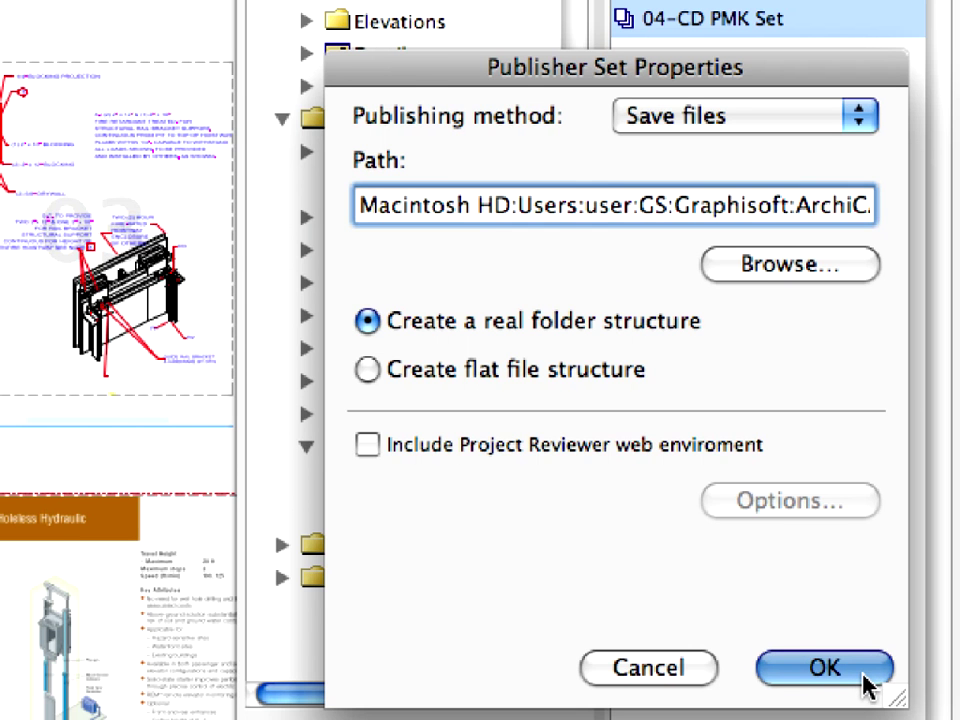
{"action": "left_click", "coordinate": [863, 680]}
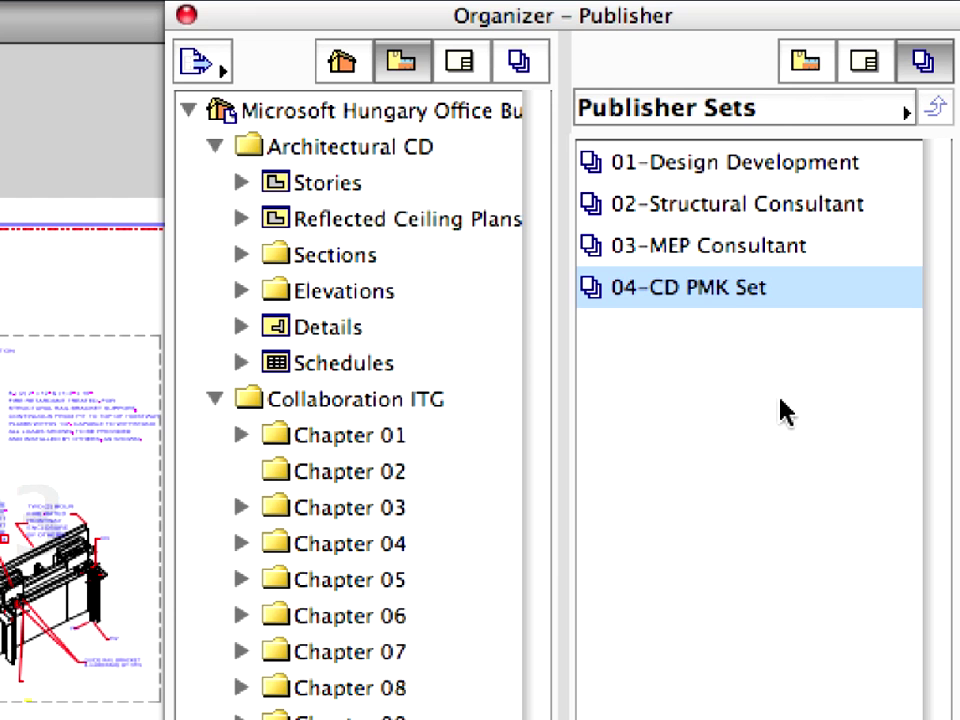
Open 04-CD PMK Set and add the Architectural CD view folder to it
{"action": "double_click", "coordinate": [730, 288]}
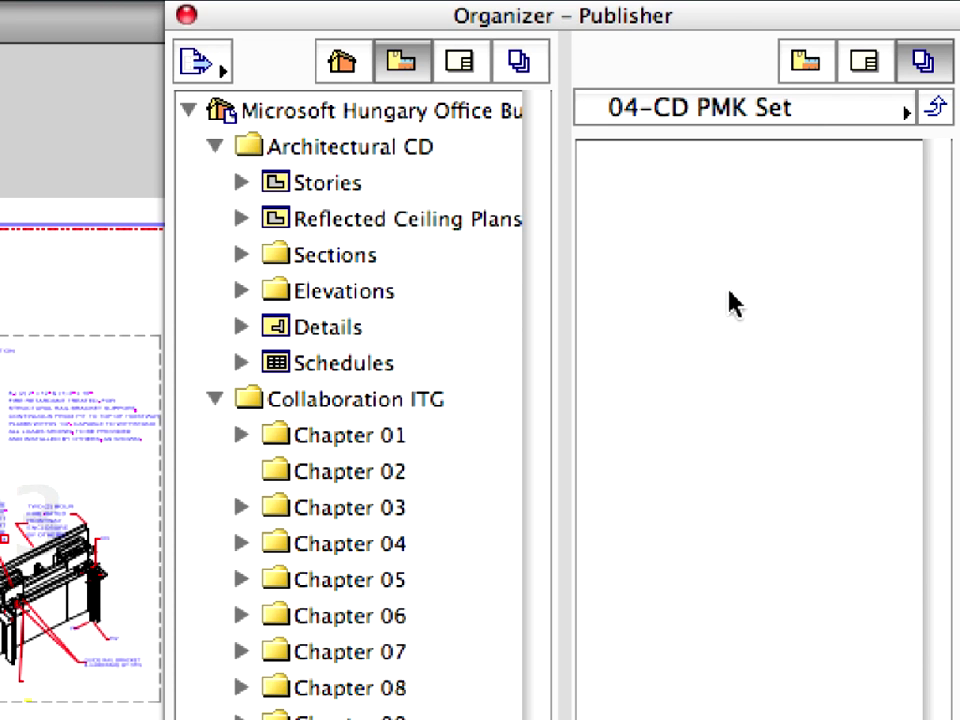
{"action": "left_click", "coordinate": [355, 157]}
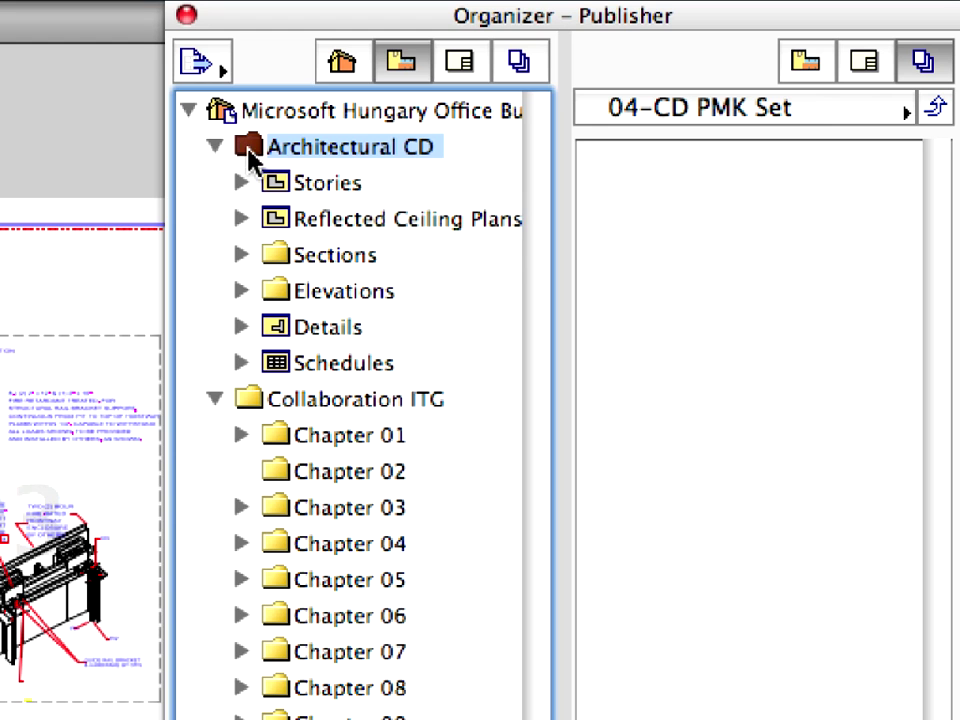
{"action": "left_click_drag", "start_coordinate": [249, 152], "coordinate": [671, 220]}
{"action": "left_click", "coordinate": [677, 172]}
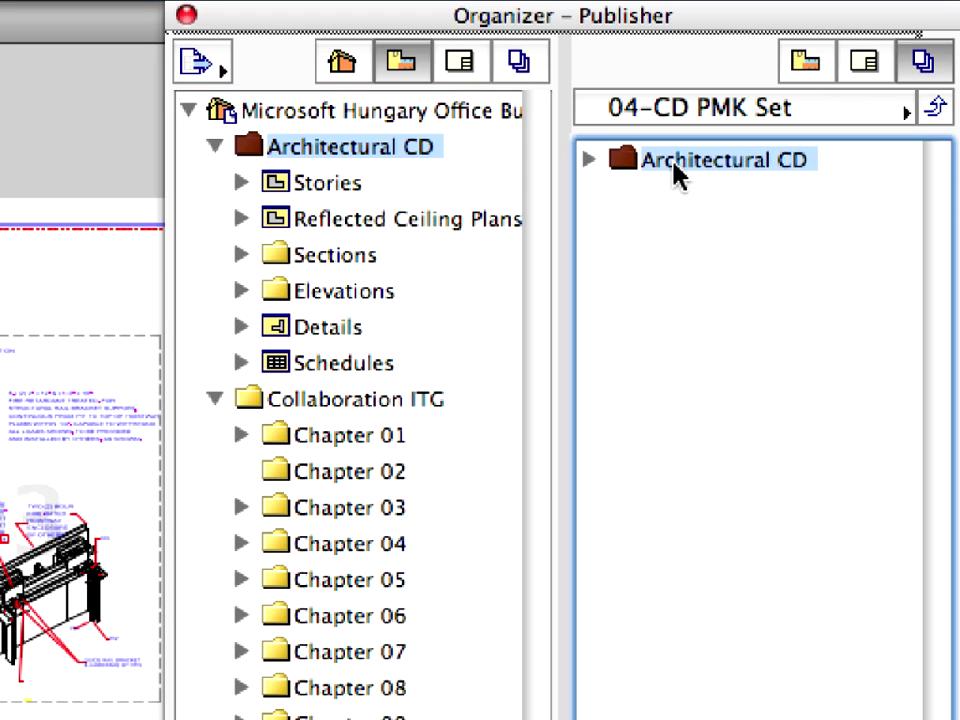
Expand the set's Architectural CD folder and its Stories subfolder, and set the Architectural CD output format to PMK
{"action": "left_click", "coordinate": [589, 162]}
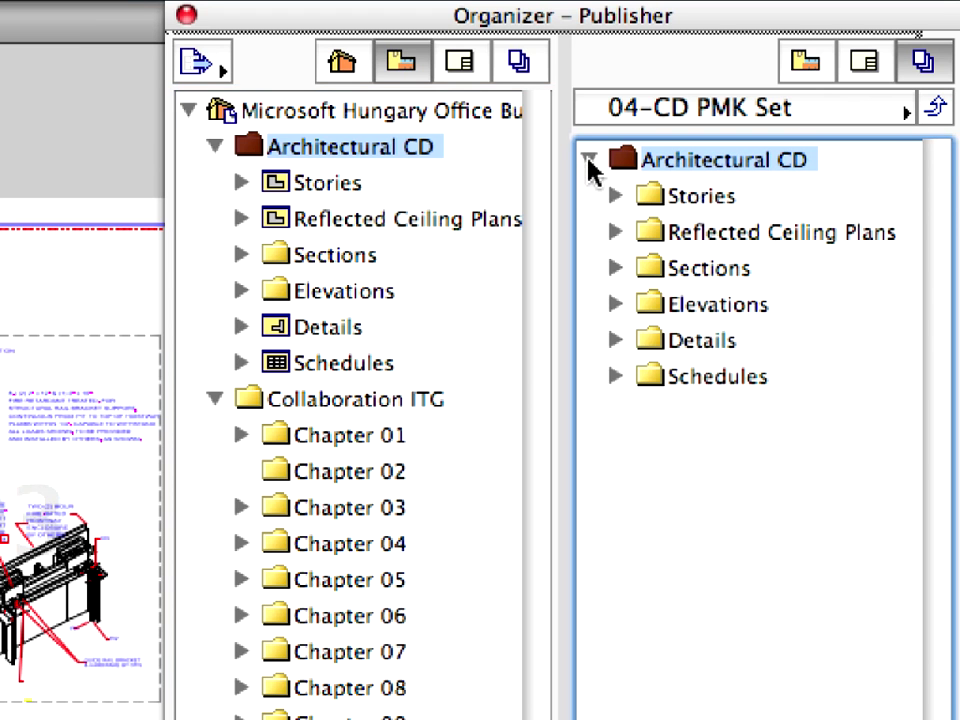
{"action": "left_click", "coordinate": [616, 197]}
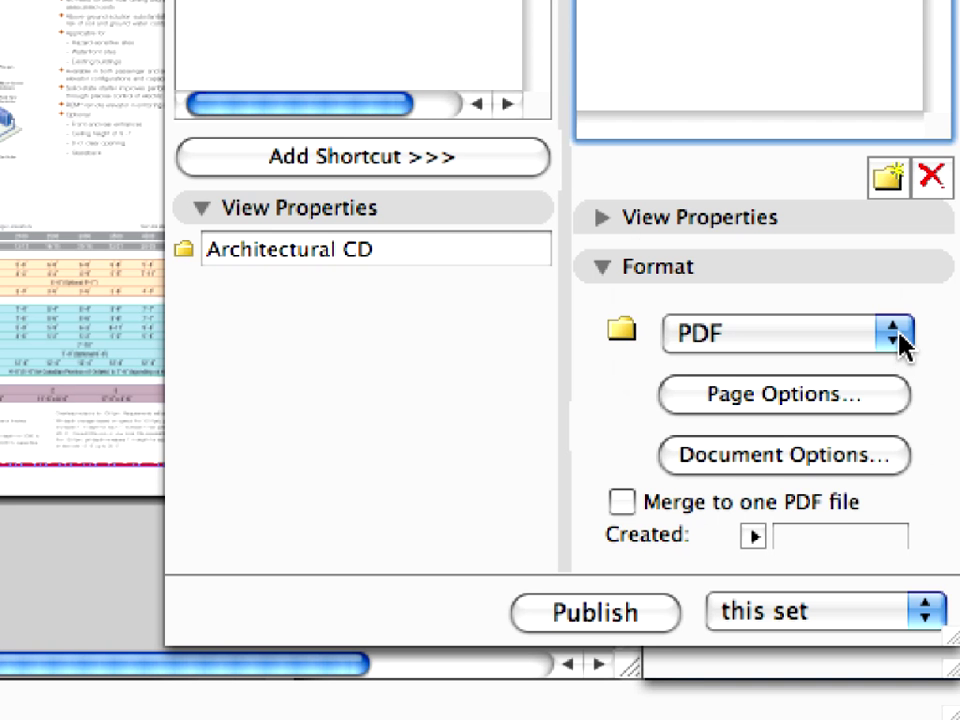
{"action": "left_click", "coordinate": [898, 338]}
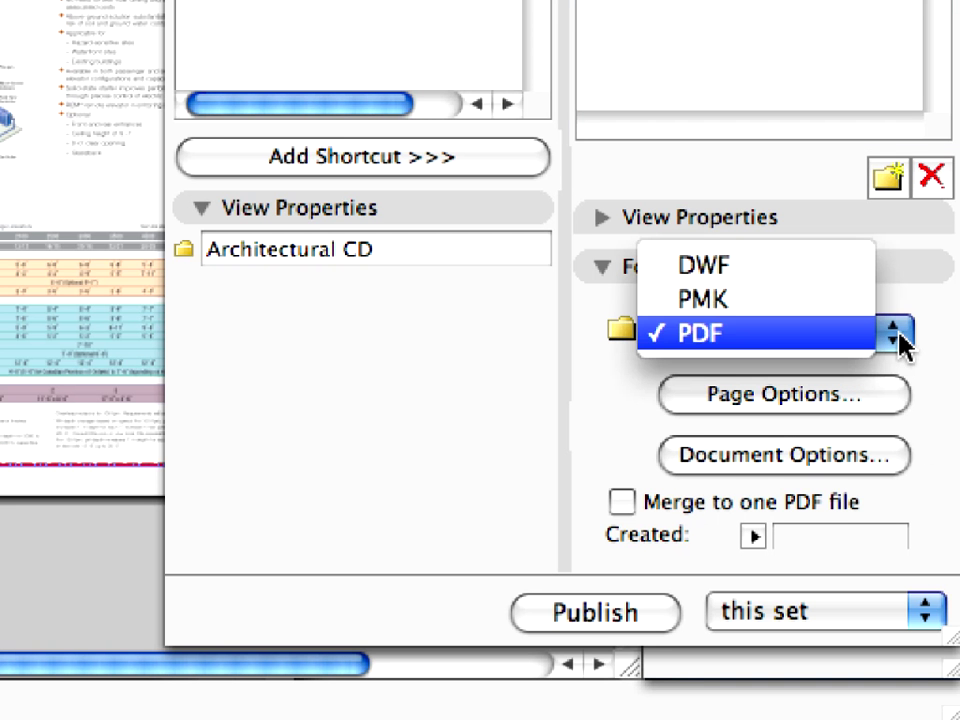
{"action": "left_click", "coordinate": [858, 300]}
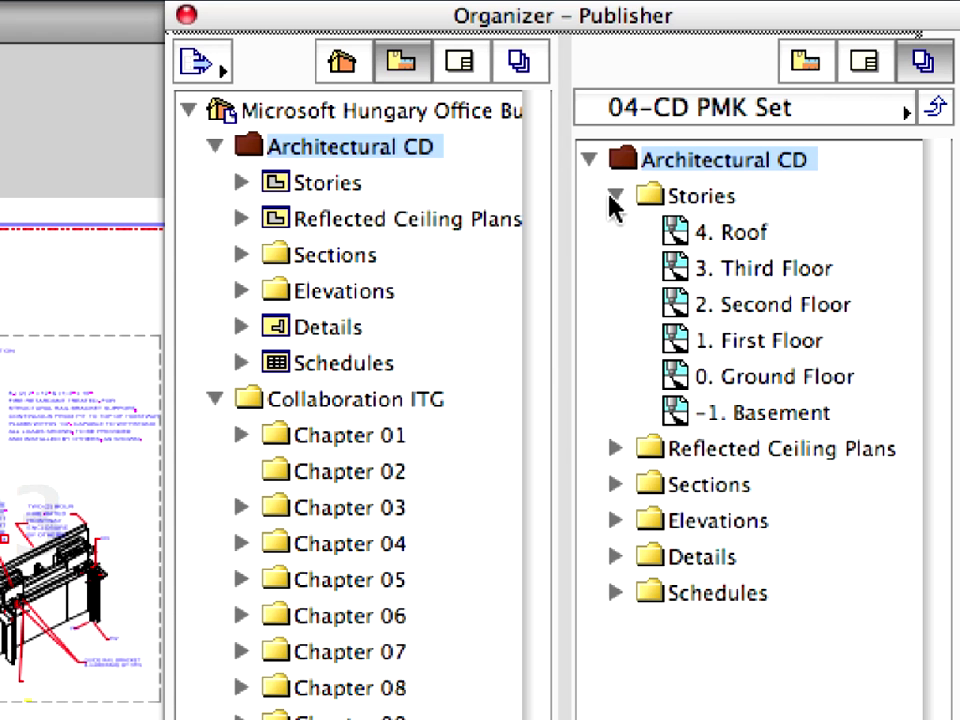
Publish only the Sections folder of 04-CD PMK Set as selected items and close the publishing report
{"action": "left_click", "coordinate": [614, 198]}
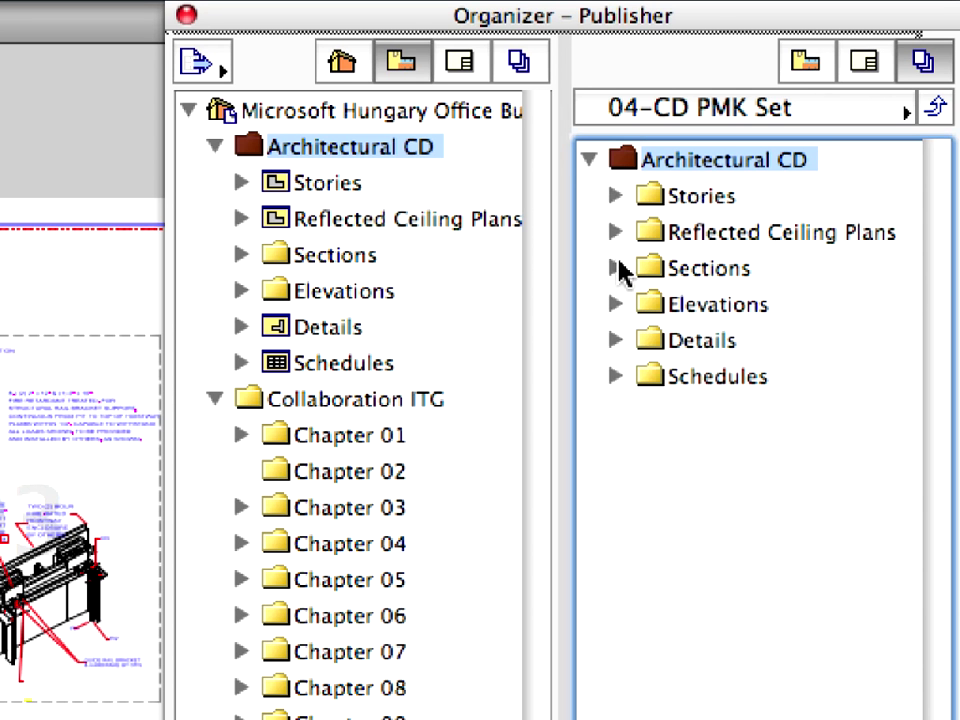
{"action": "left_click", "coordinate": [617, 268]}
{"action": "left_click", "coordinate": [740, 272]}
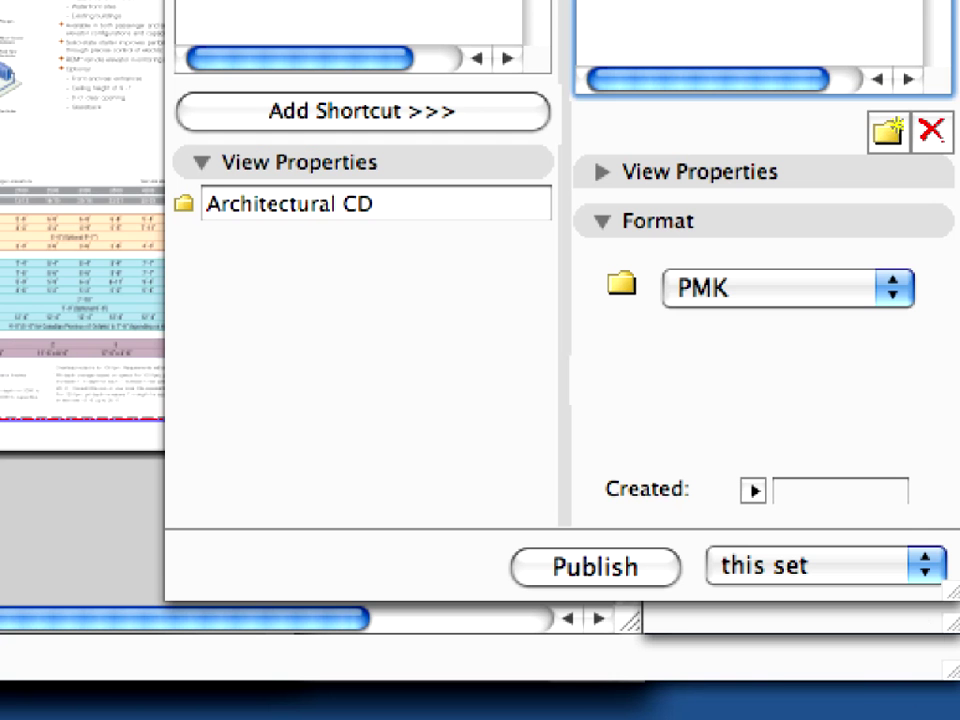
{"action": "left_click", "coordinate": [936, 576]}
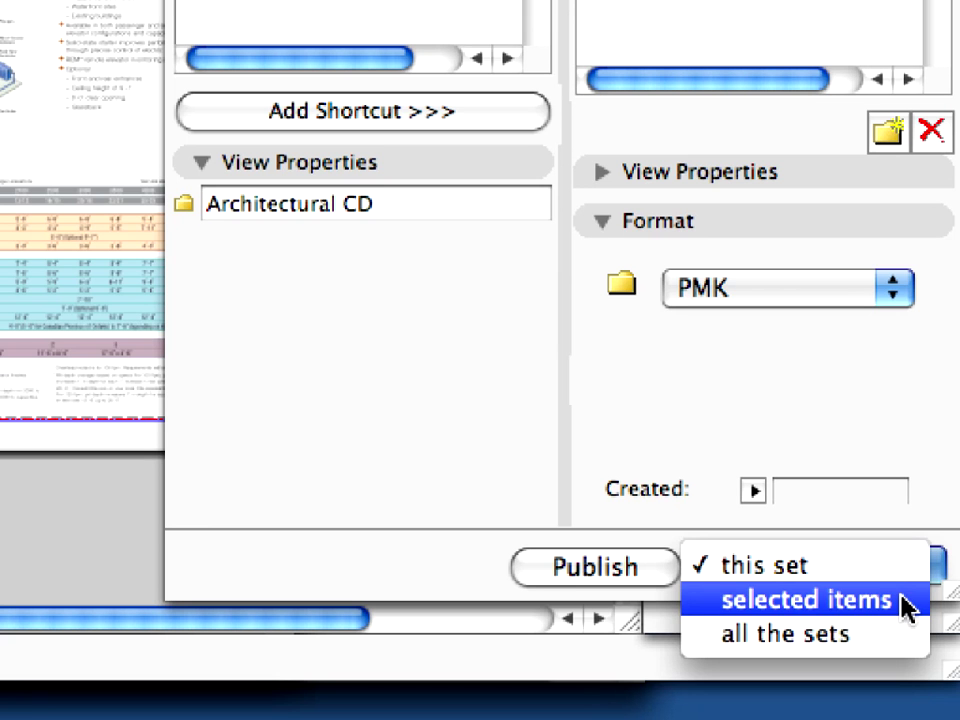
{"action": "left_click", "coordinate": [905, 600]}
{"action": "left_click", "coordinate": [660, 576]}
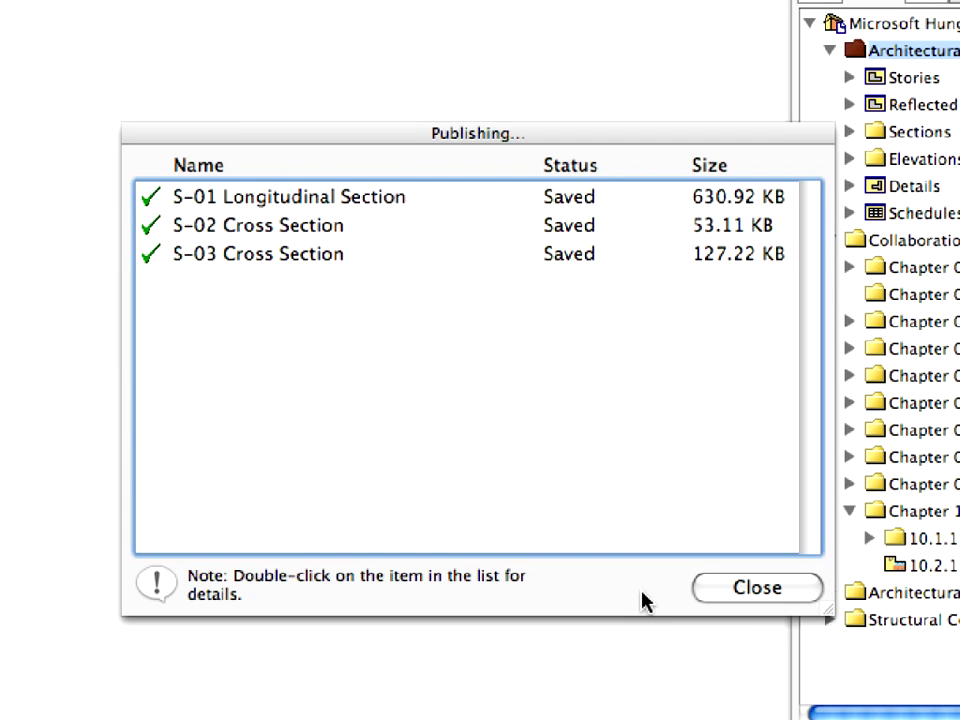
{"action": "left_click", "coordinate": [780, 598]}
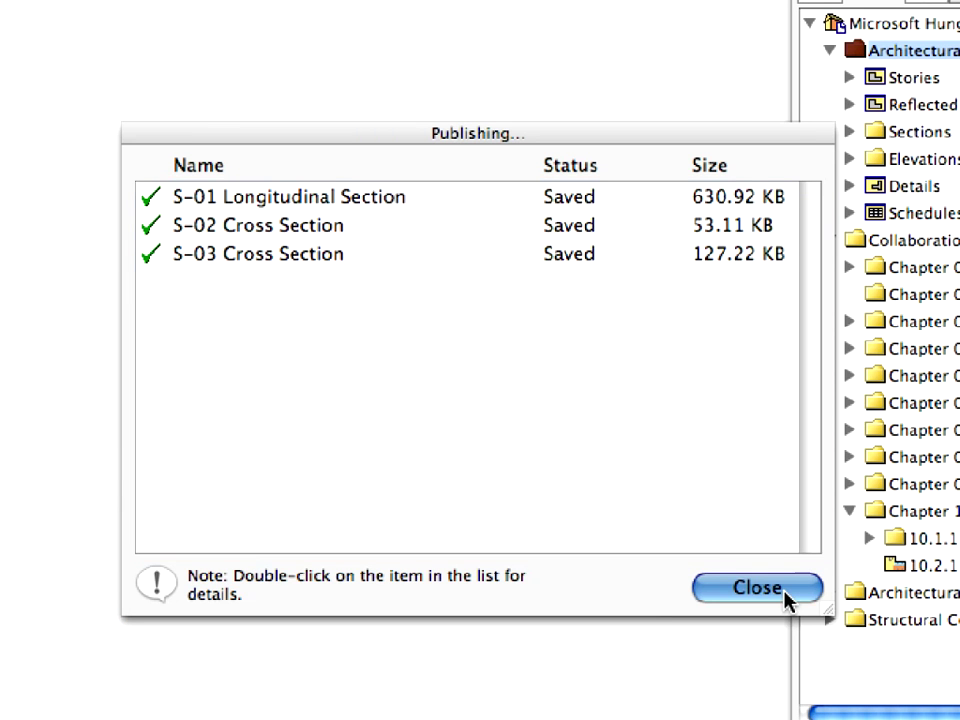
{"action": "left_click", "coordinate": [785, 597]}
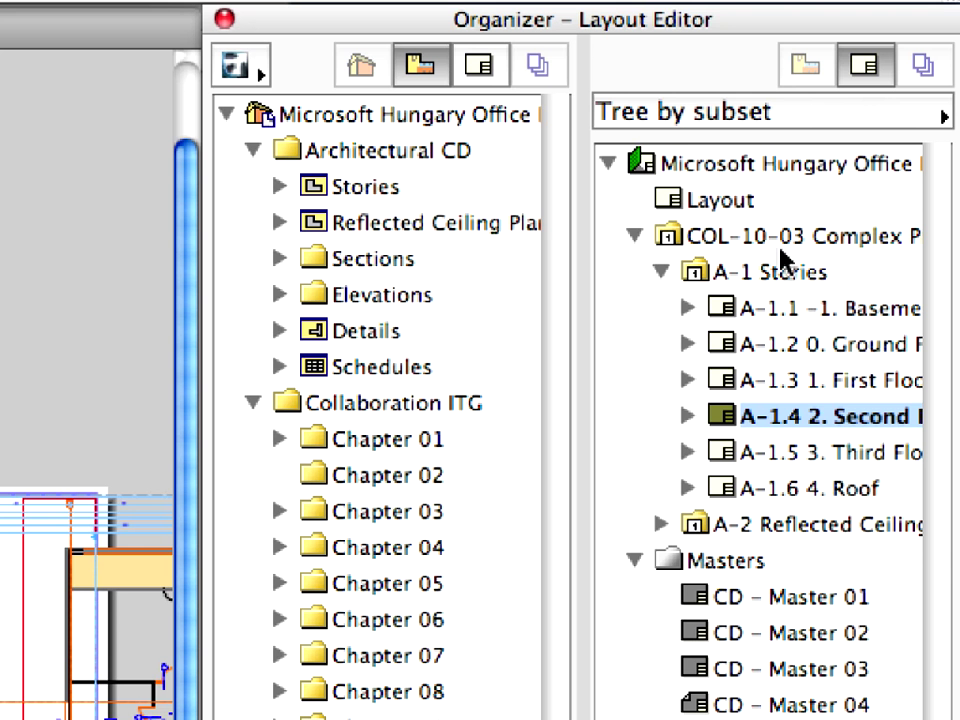
Create a new subset named Sections inside the COL-10-03 Complex Projects subset of the layout book project
{"action": "left_click", "coordinate": [889, 163]}
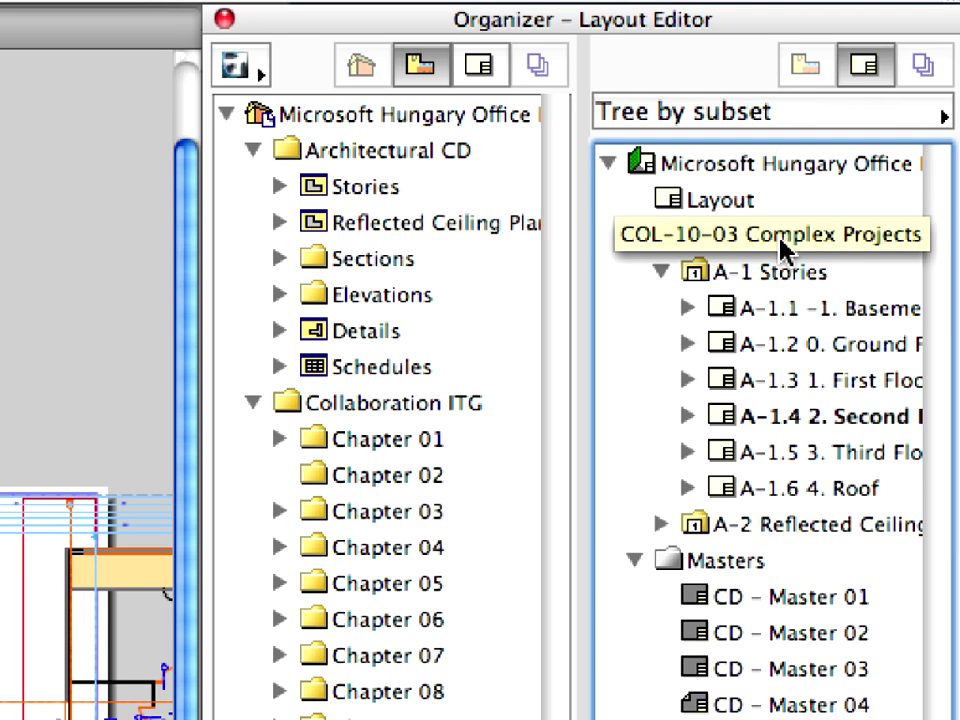
{"action": "right_click", "coordinate": [782, 247]}
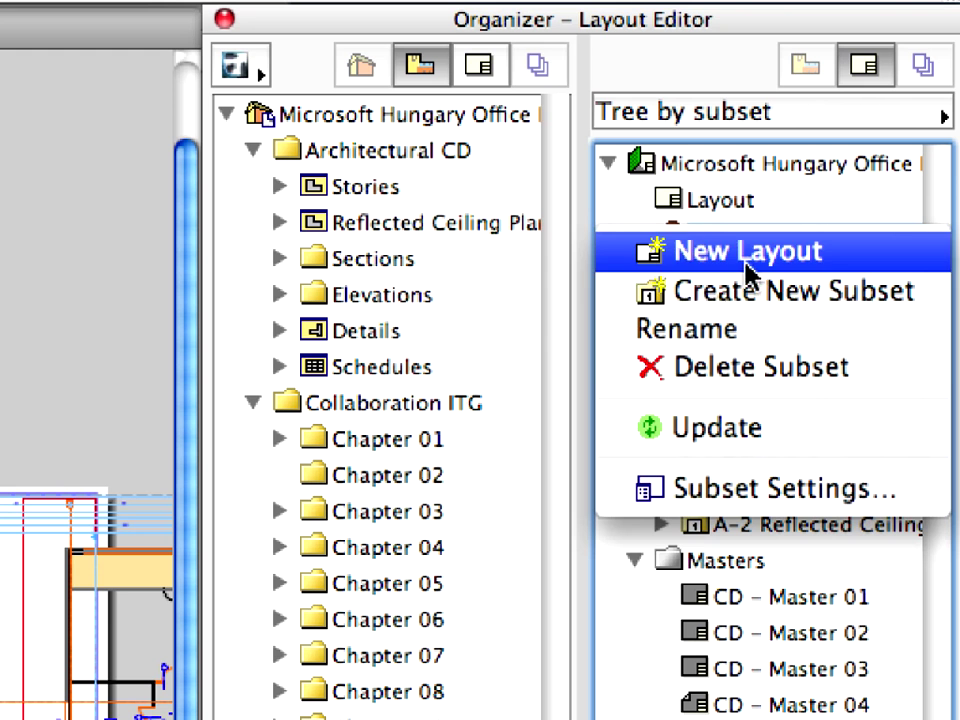
{"action": "left_click", "coordinate": [858, 298]}
{"action": "type", "text": "Sections"}
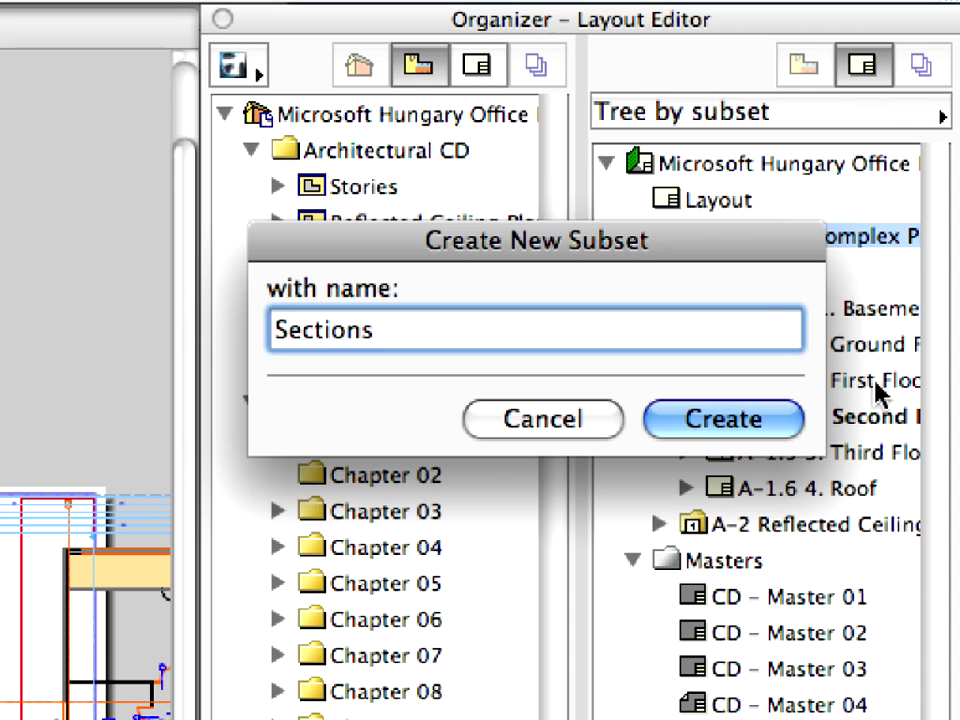
{"action": "left_click", "coordinate": [788, 424]}
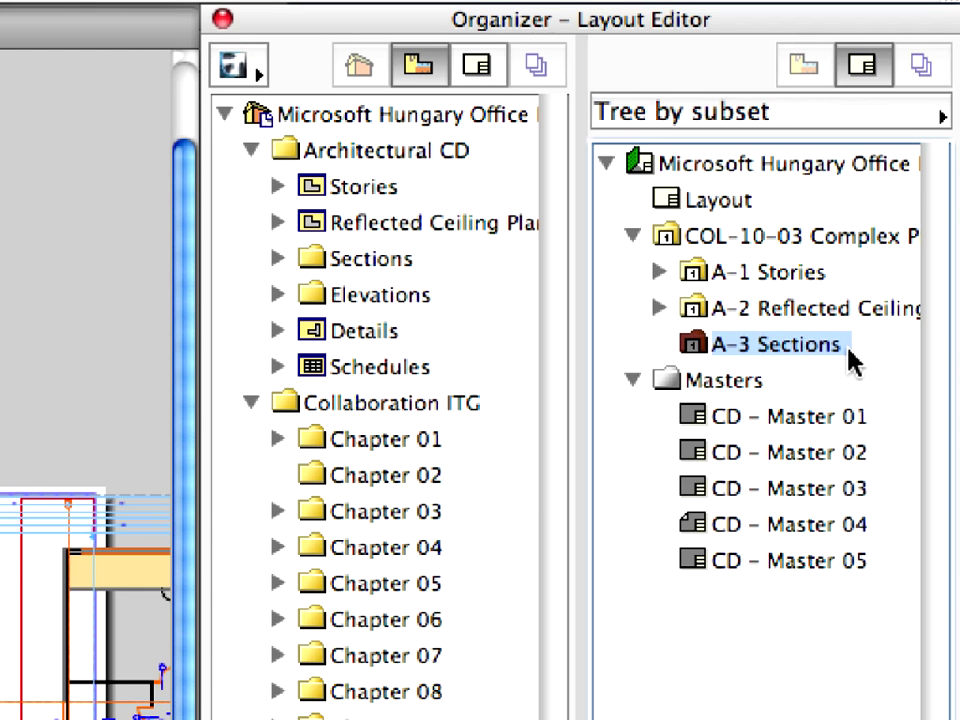
Create a new layout named Section in the A-3 Sections subset, based on the CD - Master 01 master layout
{"action": "right_click", "coordinate": [822, 350]}
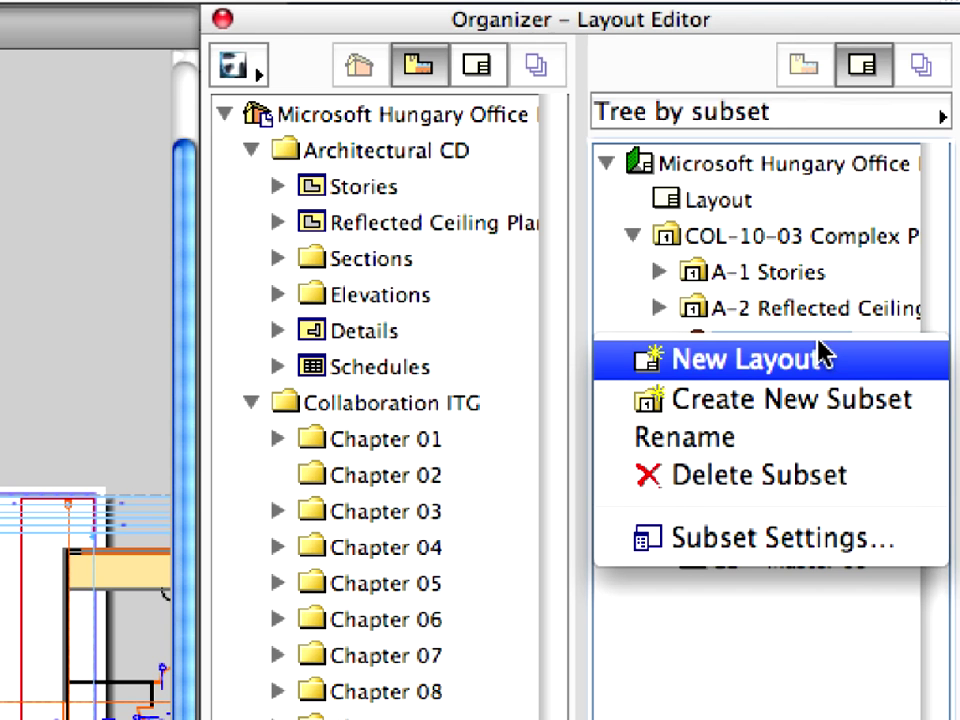
{"action": "left_click", "coordinate": [880, 362]}
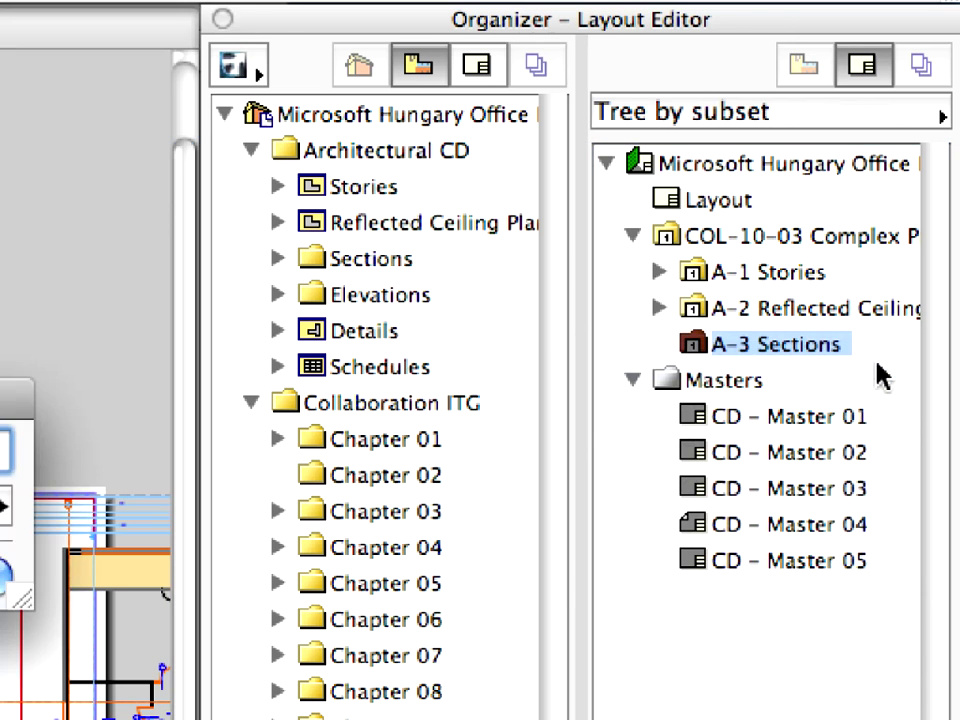
{"action": "left_click_drag", "start_coordinate": [866, 374], "coordinate": [848, 306]}
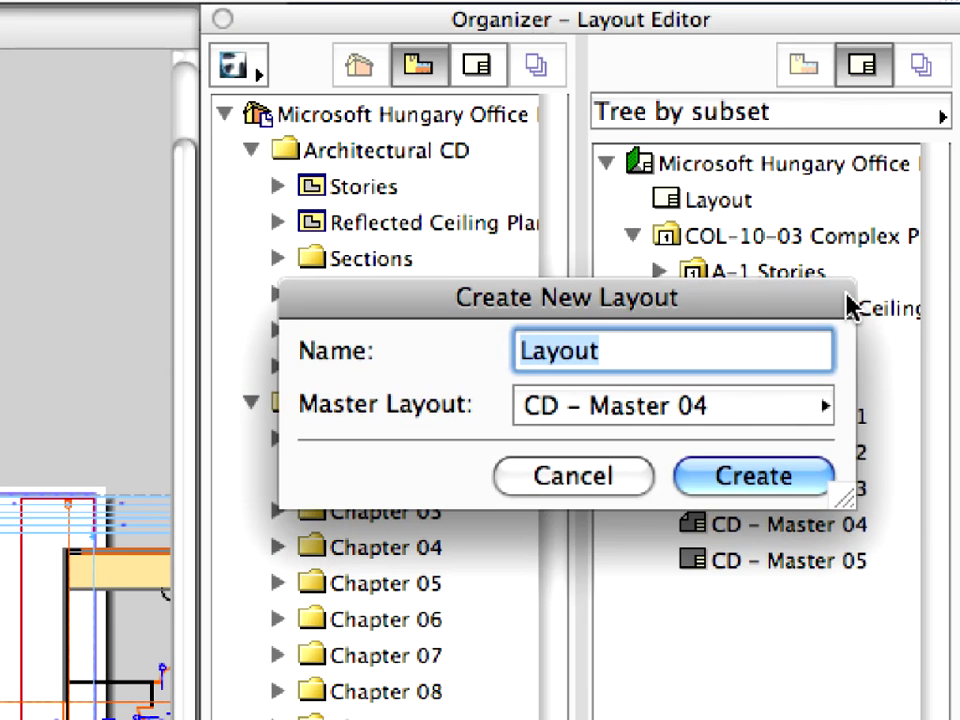
{"action": "type", "text": "Section"}
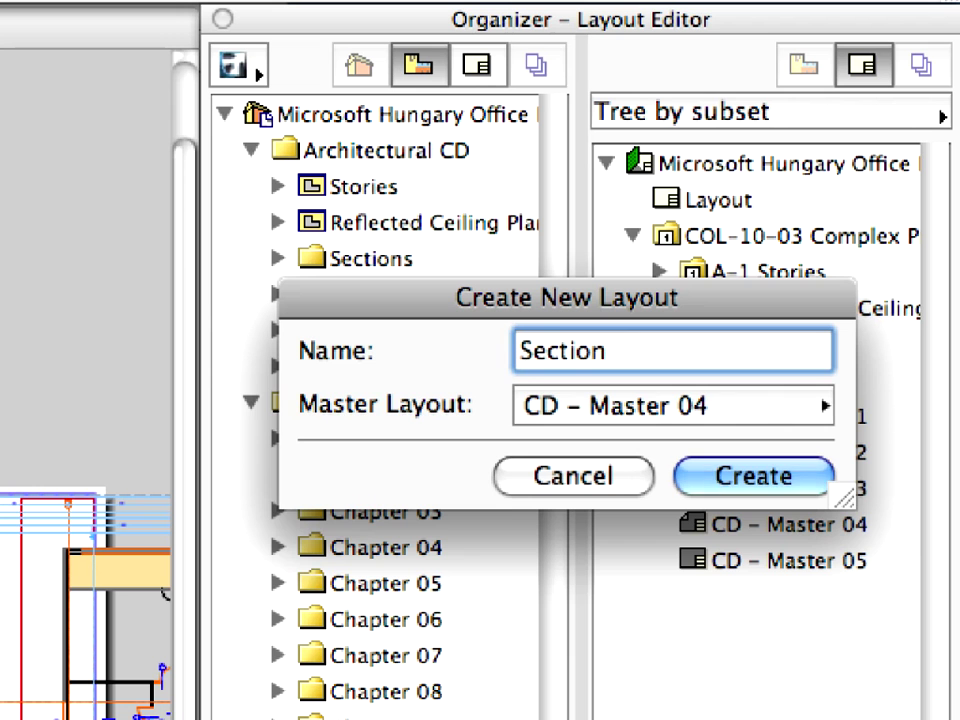
{"action": "left_click", "coordinate": [790, 412]}
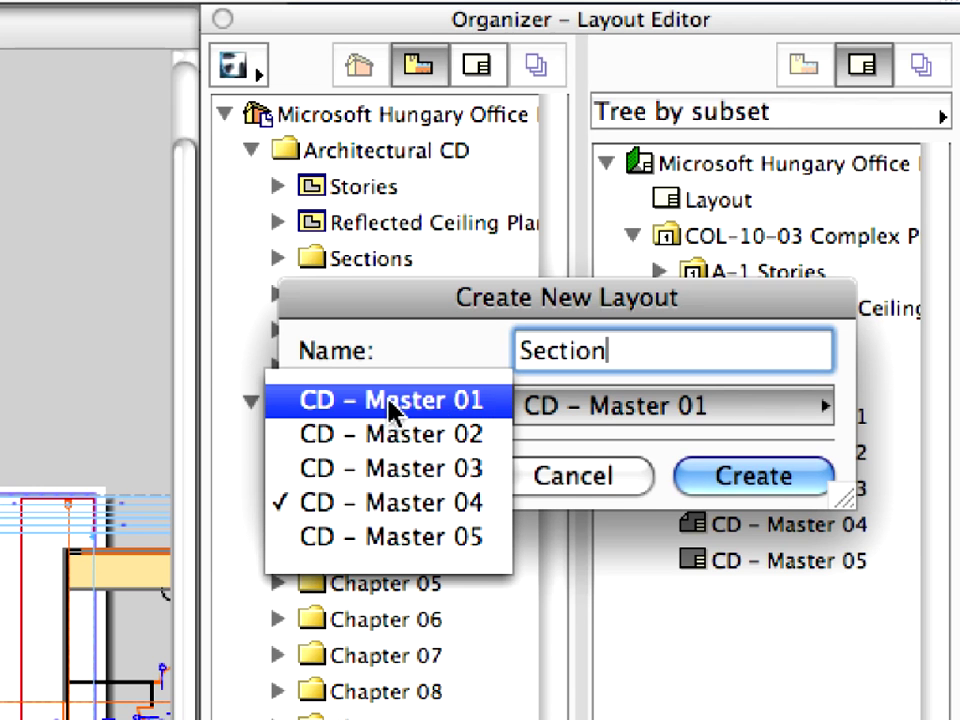
{"action": "left_click", "coordinate": [360, 408]}
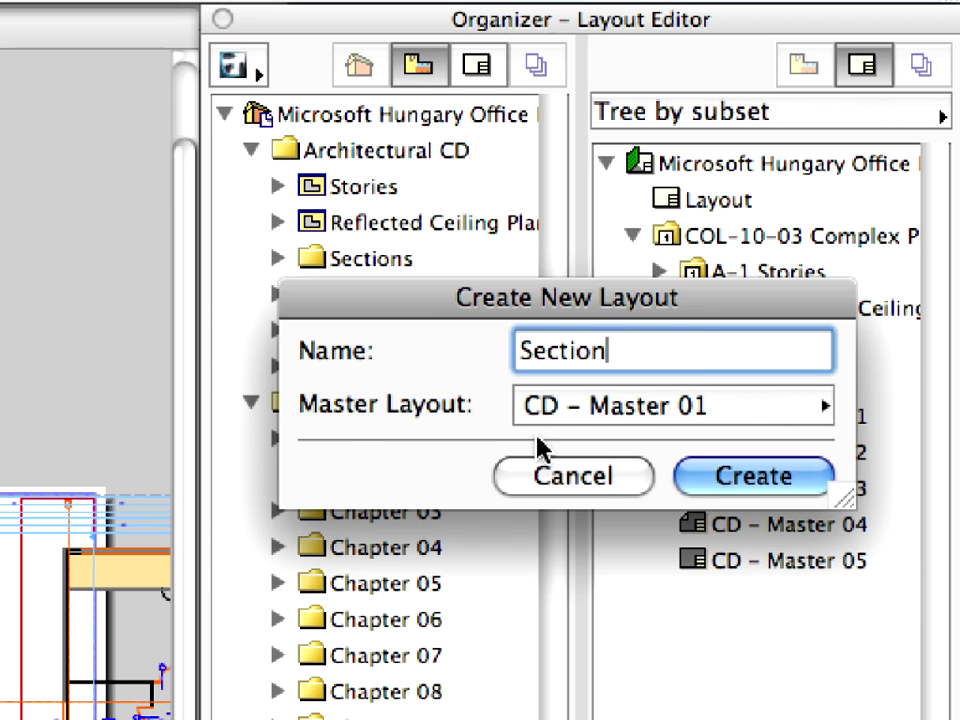
{"action": "left_click", "coordinate": [822, 488]}
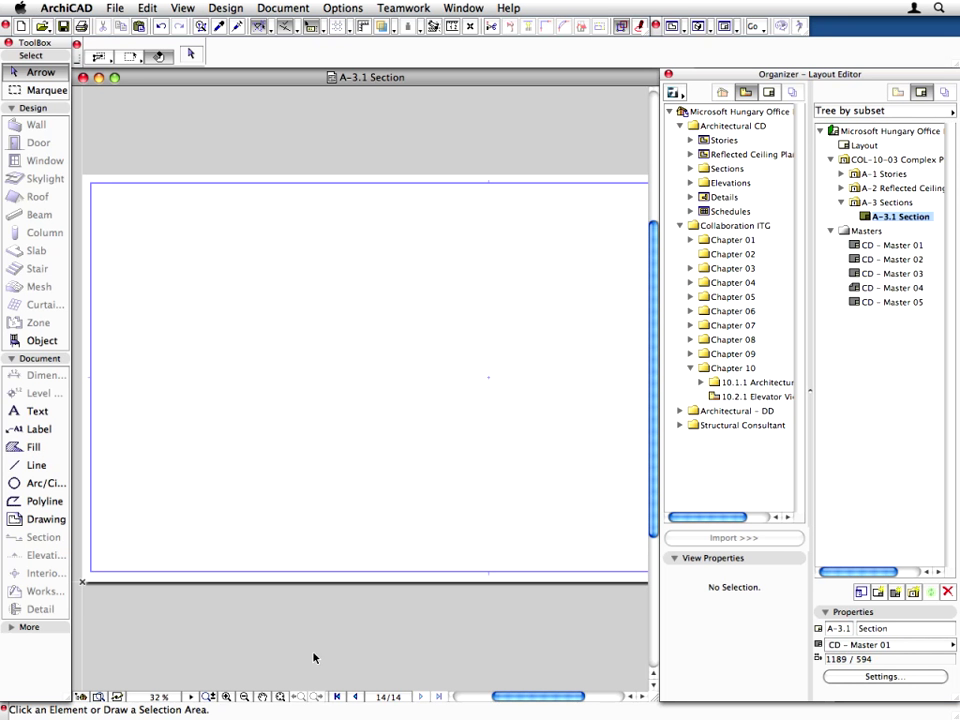
Start placing an external drawing on the new Section layout and browse to PMK Files > Architectural CD > Sections
{"action": "left_click", "coordinate": [280, 696]}
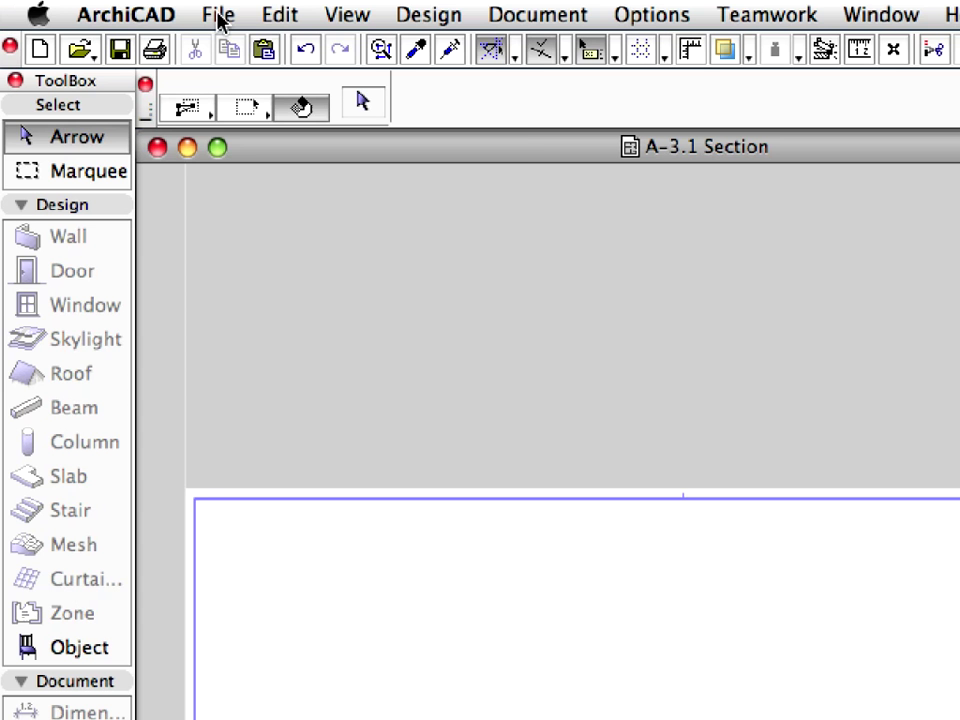
{"action": "left_click", "coordinate": [115, 8]}
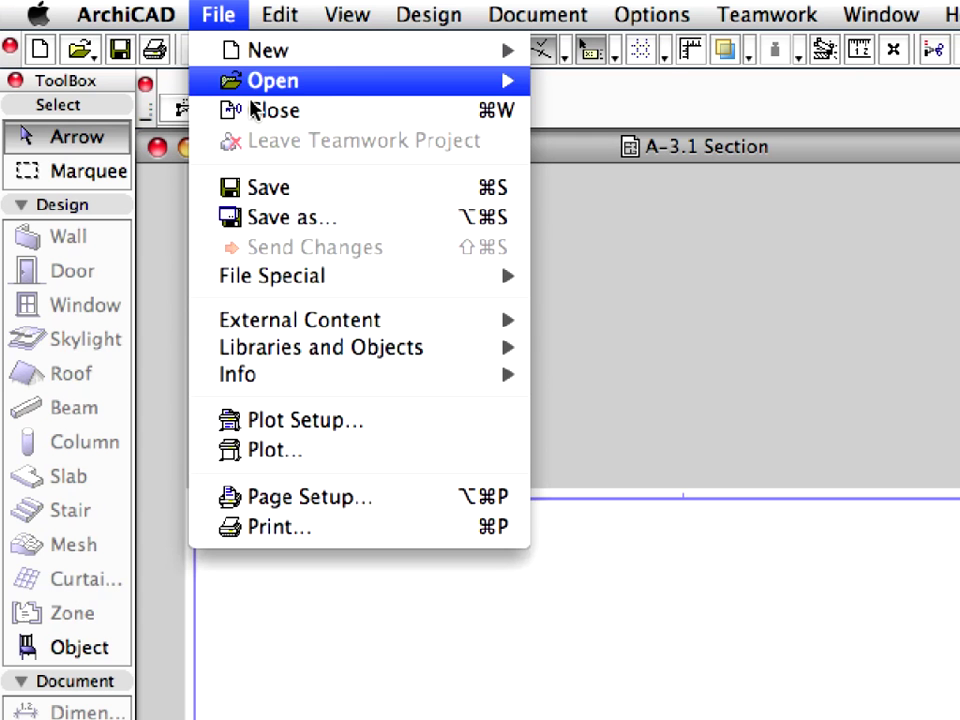
{"action": "mouse_move", "coordinate": [331, 322]}
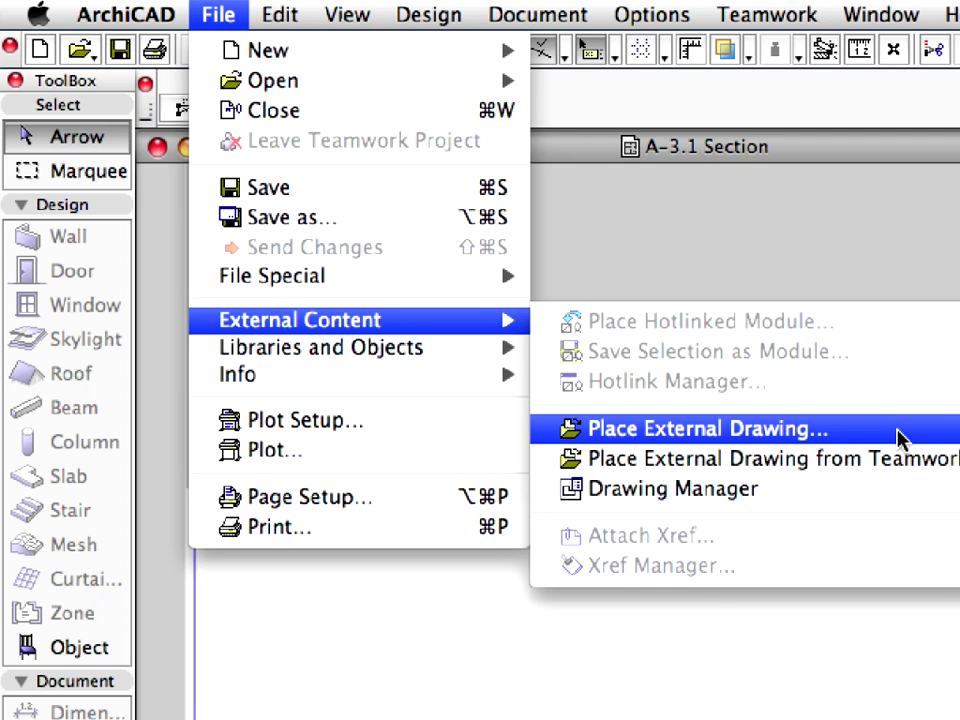
{"action": "left_click", "coordinate": [840, 436]}
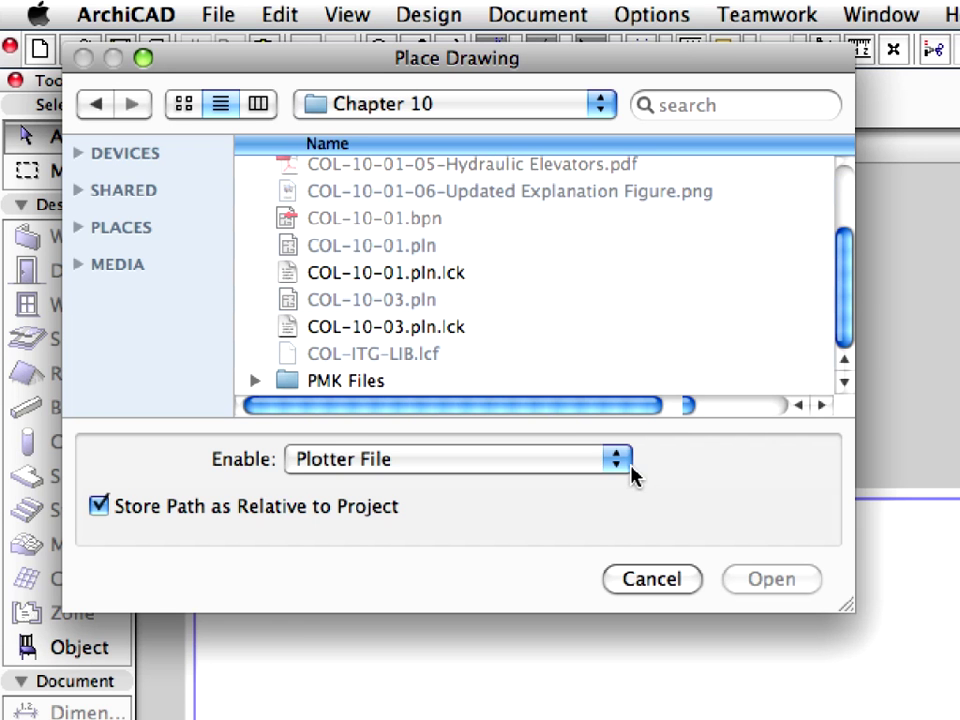
{"action": "left_click", "coordinate": [510, 384]}
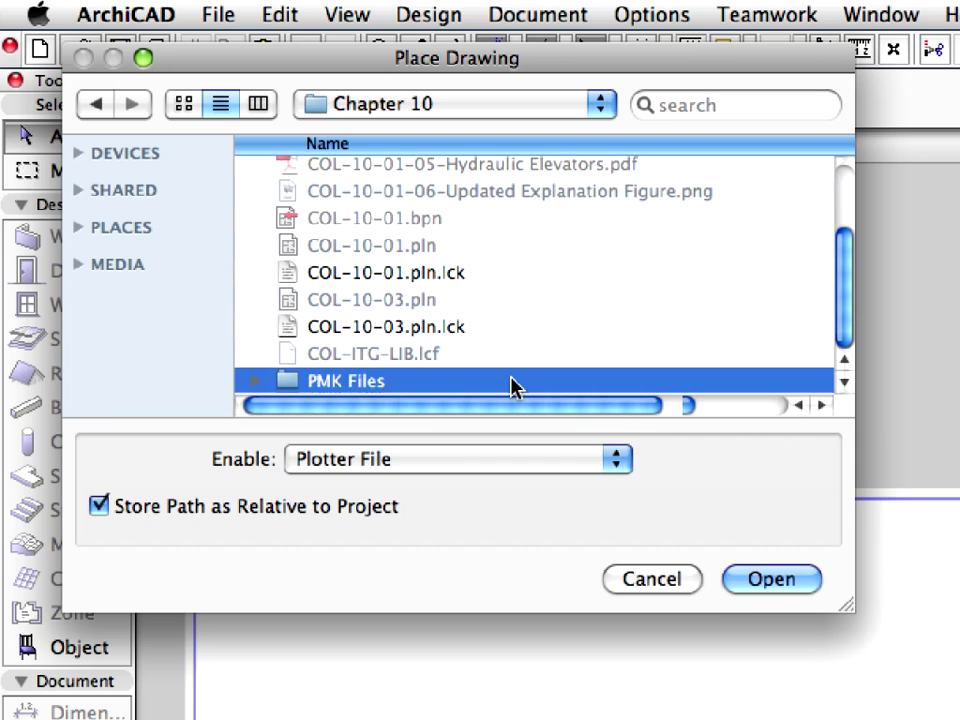
{"action": "double_click", "coordinate": [343, 384]}
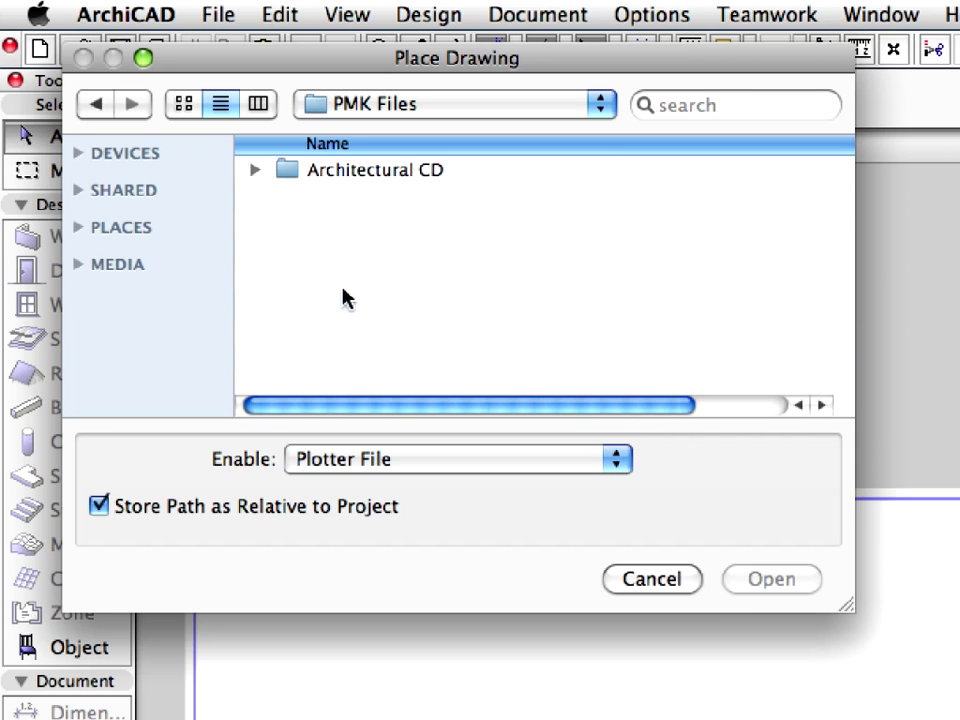
{"action": "double_click", "coordinate": [354, 176]}
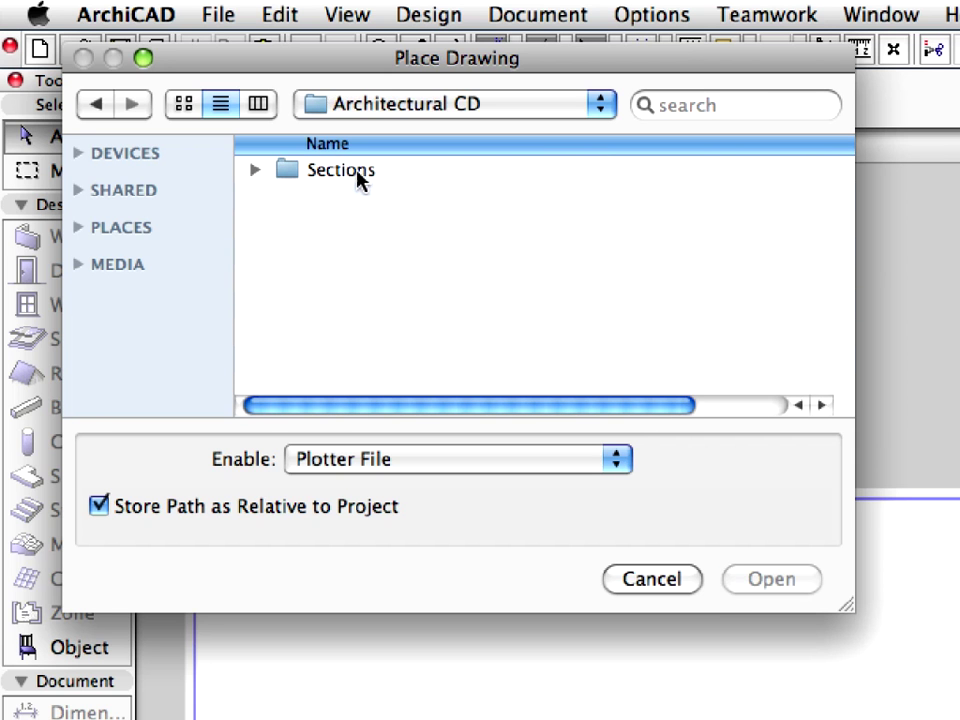
{"action": "double_click", "coordinate": [358, 178]}
Show PMK Drawing files and place S-01 Longitudinal Section, S-02 Cross Section and S-03 Cross Section together
{"action": "left_click", "coordinate": [557, 459]}
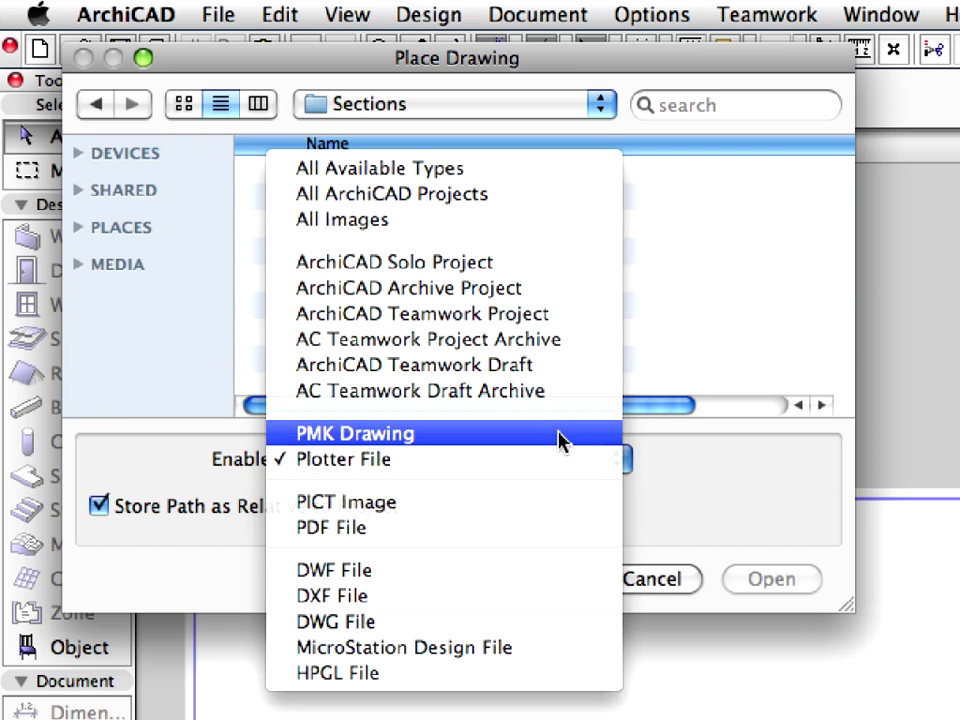
{"action": "left_click", "coordinate": [560, 438]}
{"action": "left_click", "coordinate": [425, 172]}
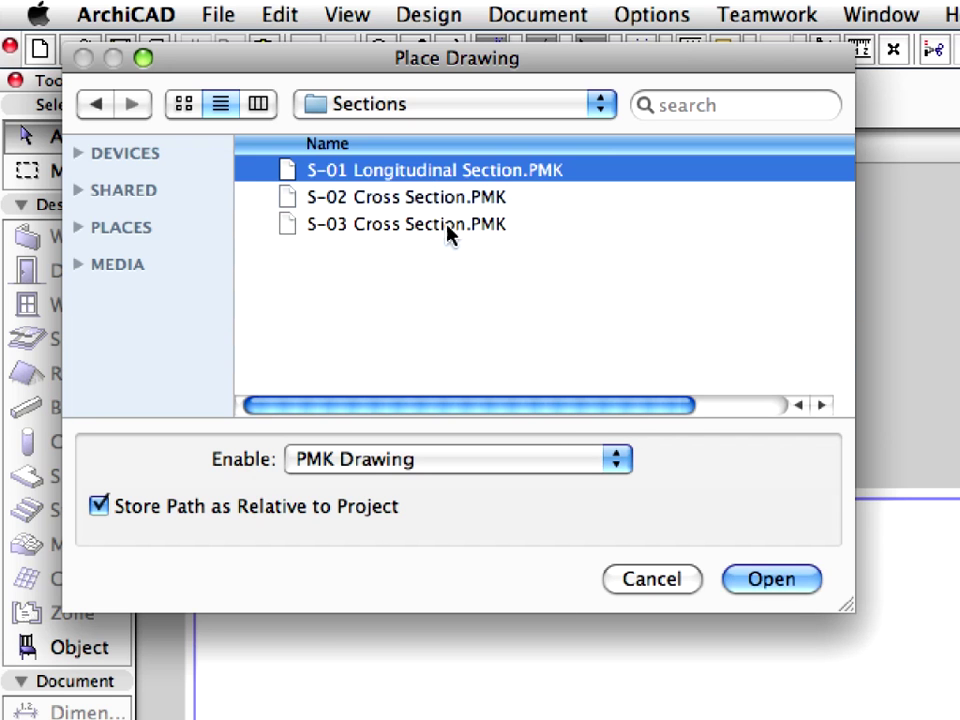
{"action": "left_click", "coordinate": [448, 226], "text": "shift"}
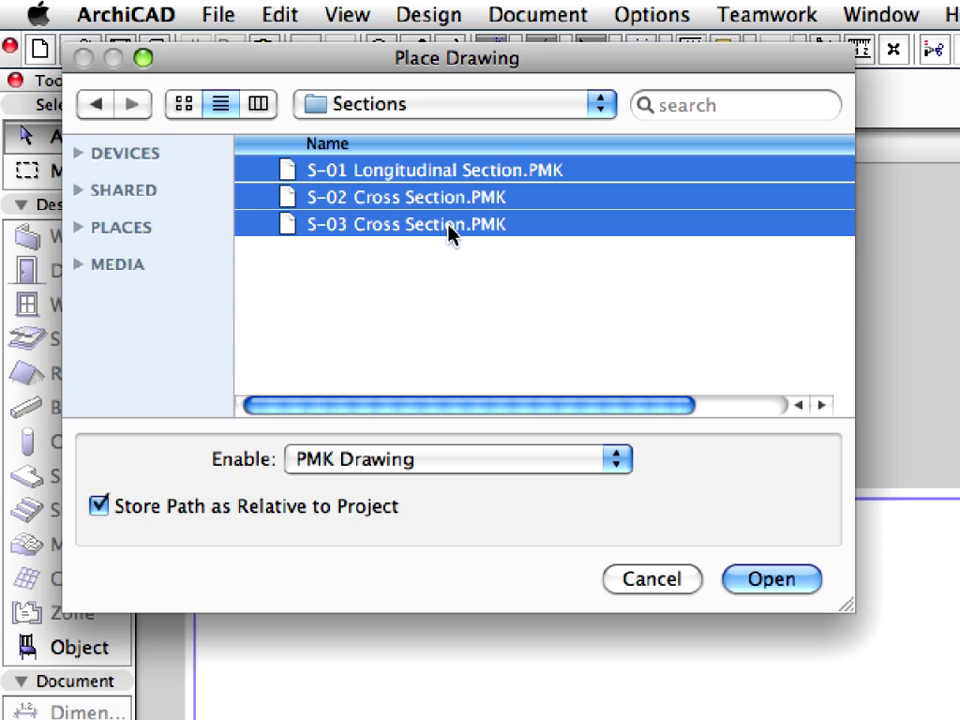
{"action": "left_click", "coordinate": [803, 588]}
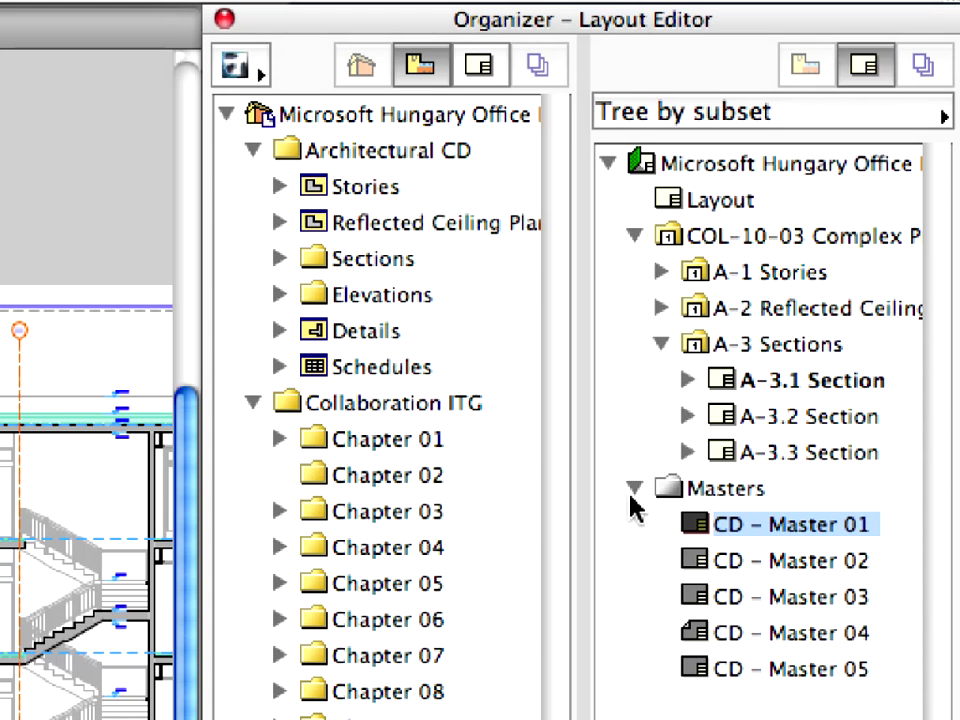
Display the layout book of the running COL-10.pln project as the Organizer's source
{"action": "left_click", "coordinate": [494, 75]}
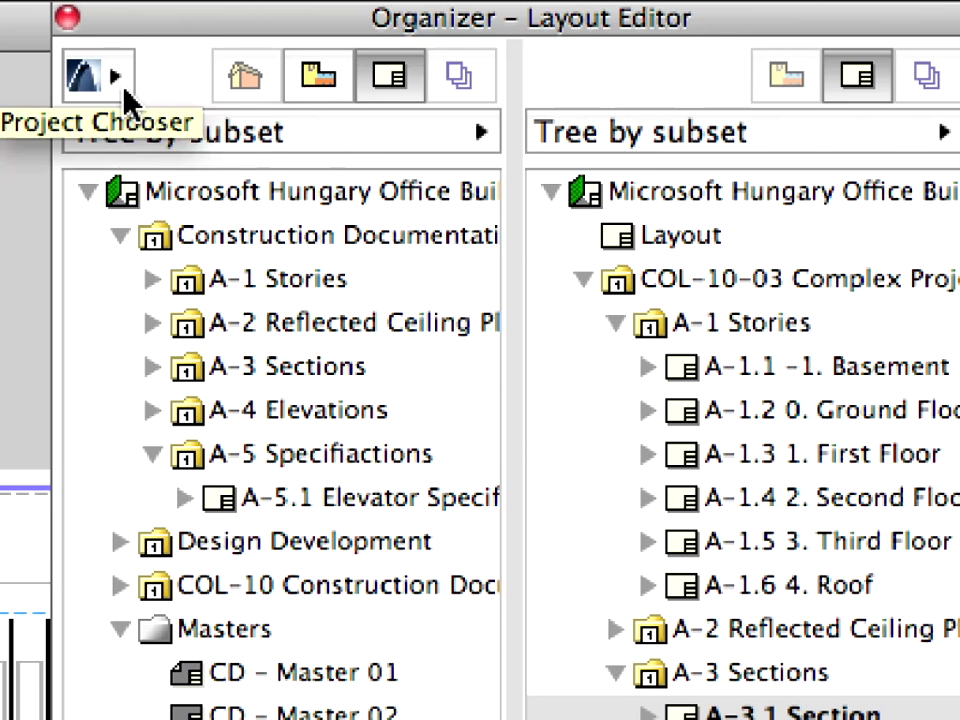
{"action": "left_click", "coordinate": [258, 74]}
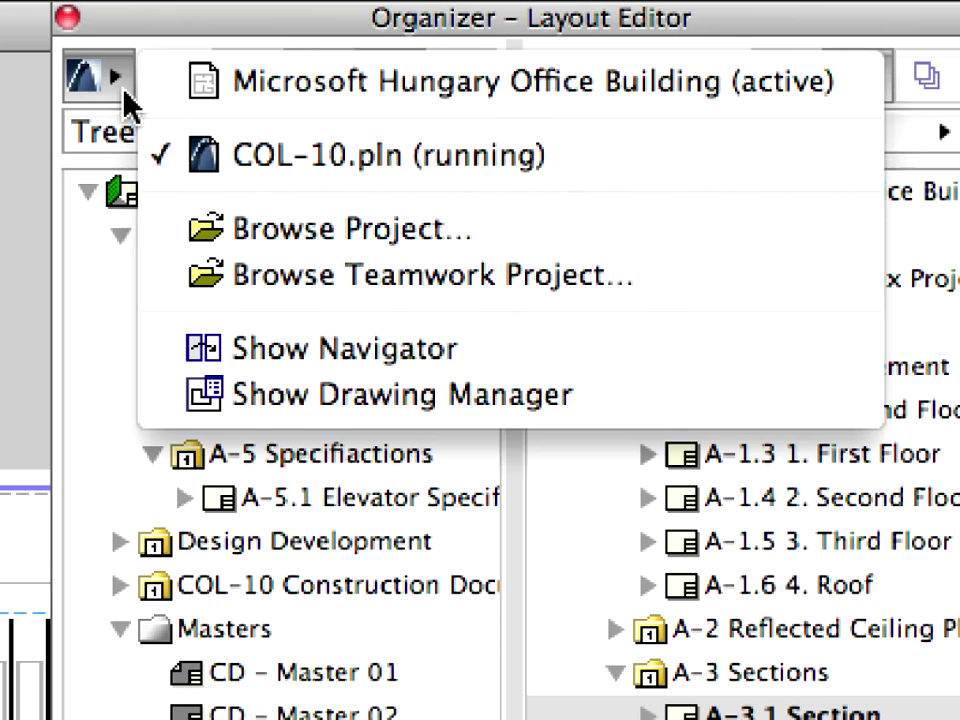
{"action": "left_click", "coordinate": [620, 158]}
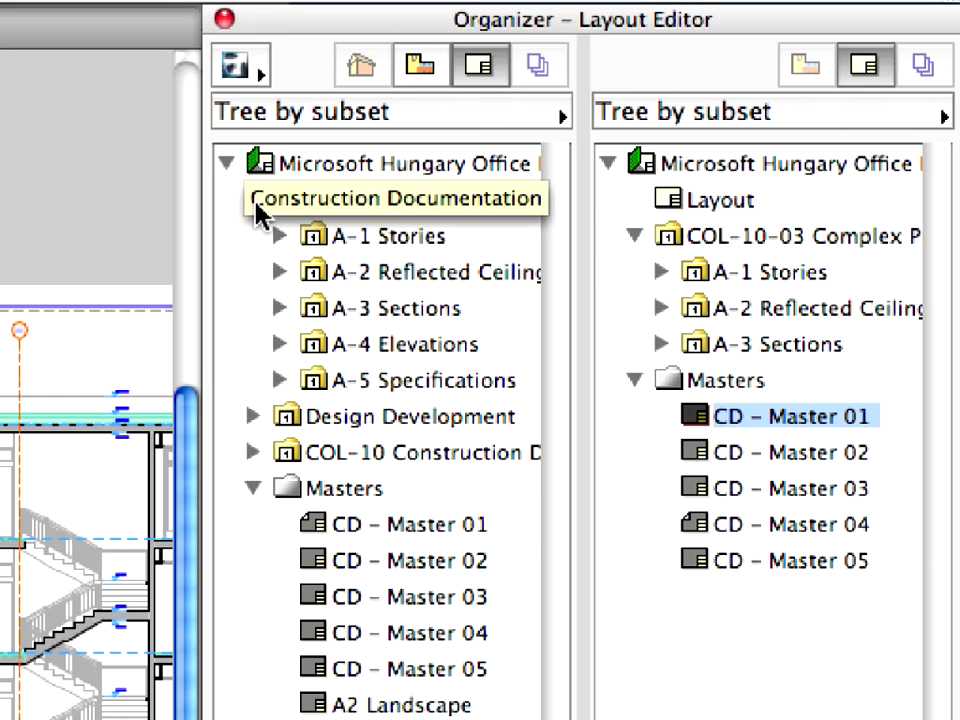
Expand only the source's COL-10 Construction Documentation subset and collapse A-3 Sections in the target layout book
{"action": "left_click", "coordinate": [762, 348]}
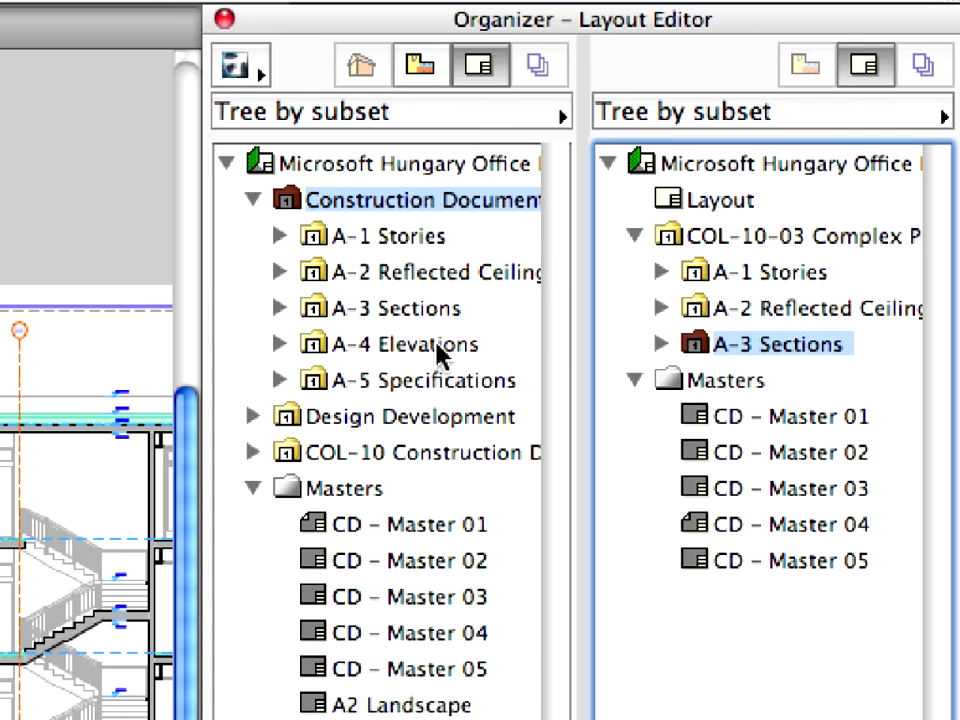
{"action": "left_click", "coordinate": [253, 200]}
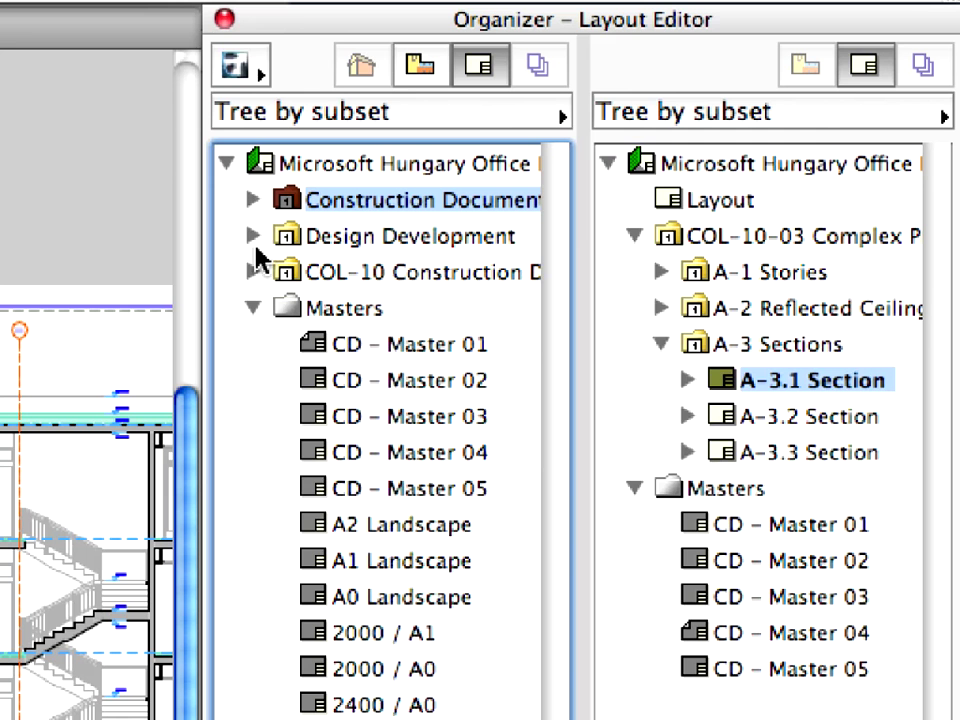
{"action": "left_click", "coordinate": [254, 272]}
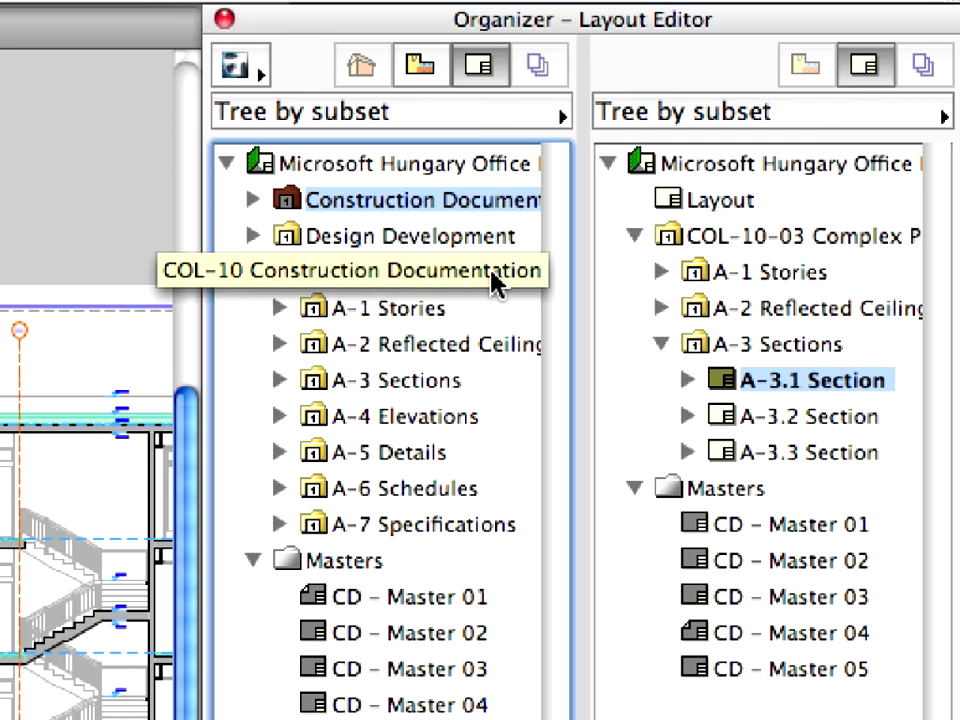
{"action": "left_click", "coordinate": [661, 344]}
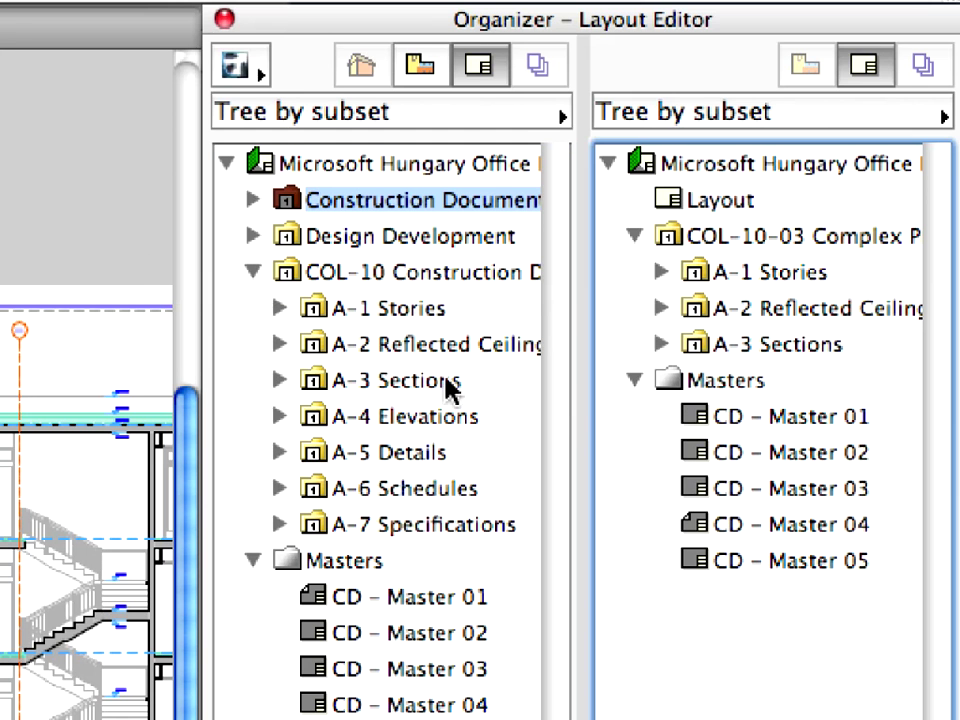
Copy the A-4 Elevations, A-5 Details, A-6 Schedules and A-7 Specifications subsets into COL-10-03 Complex Projects after A-3 Sections
{"action": "left_click", "coordinate": [430, 417]}
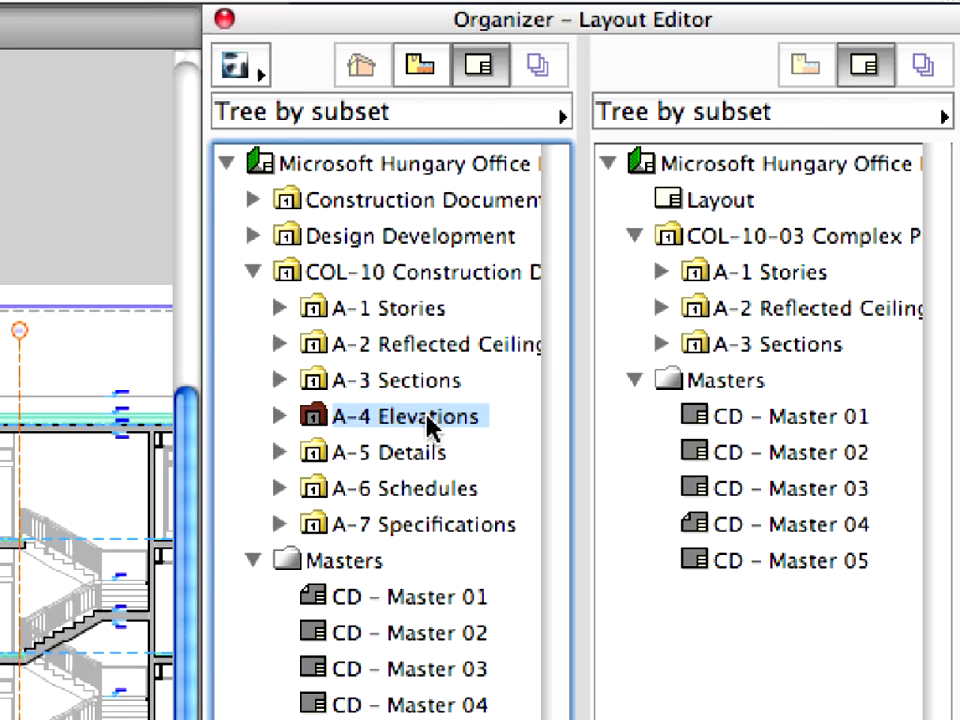
{"action": "left_click", "coordinate": [440, 527], "text": "shift"}
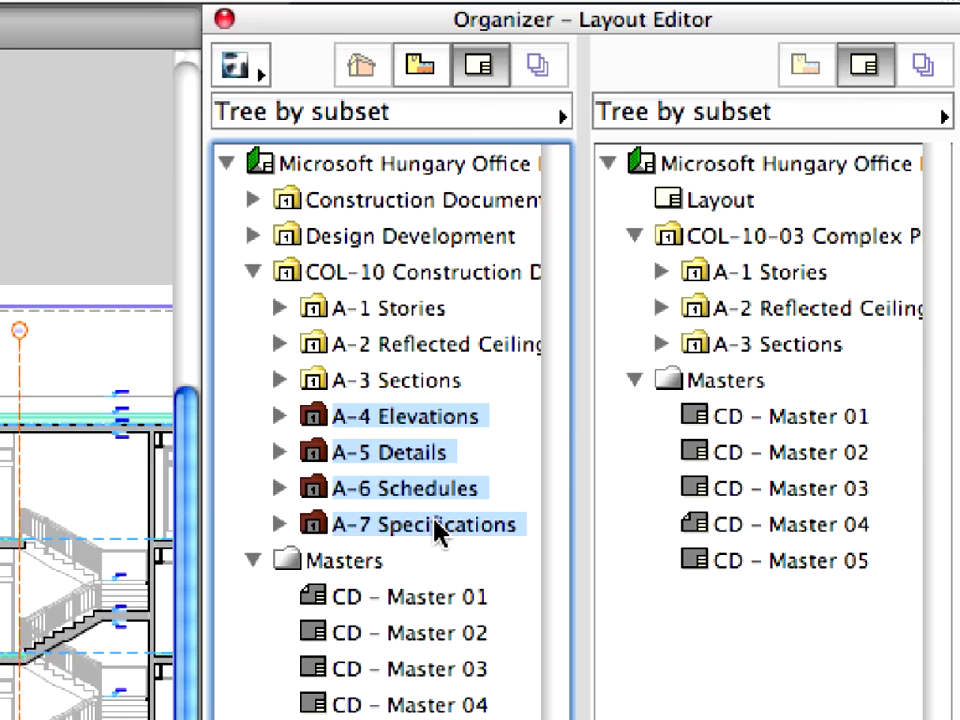
{"action": "mouse_move", "coordinate": [336, 422]}
{"action": "left_mouse_down"}
{"action": "mouse_move", "coordinate": [549, 418]}
{"action": "mouse_move", "coordinate": [553, 407]}
{"action": "mouse_move", "coordinate": [649, 381]}
{"action": "mouse_move", "coordinate": [760, 358]}
{"action": "mouse_move", "coordinate": [757, 367]}
{"action": "left_mouse_up"}
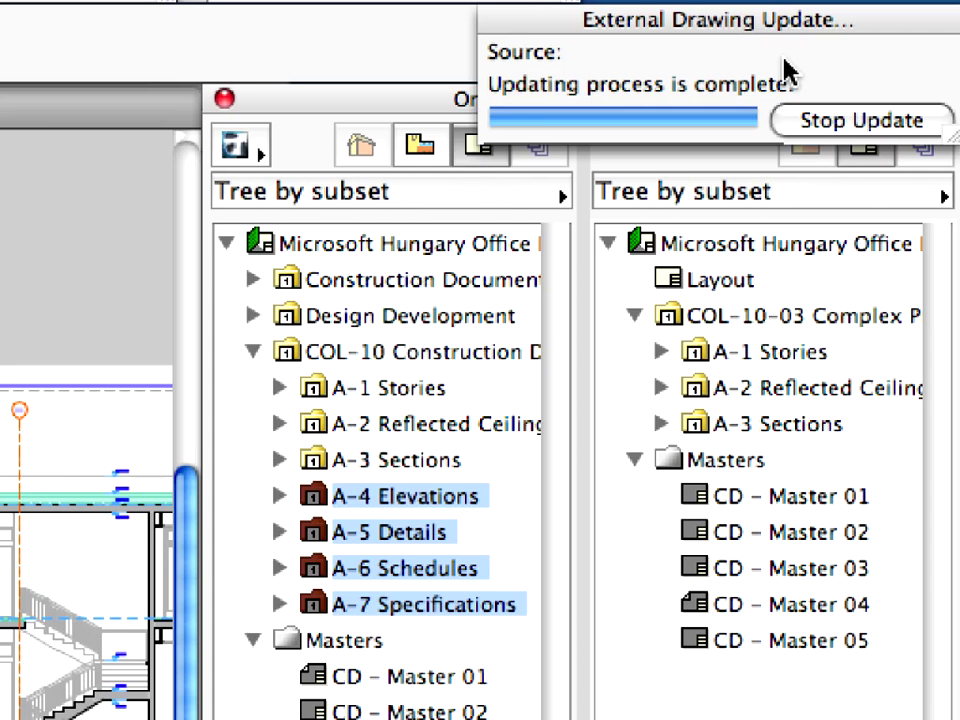
{"action": "left_click", "coordinate": [834, 372]}
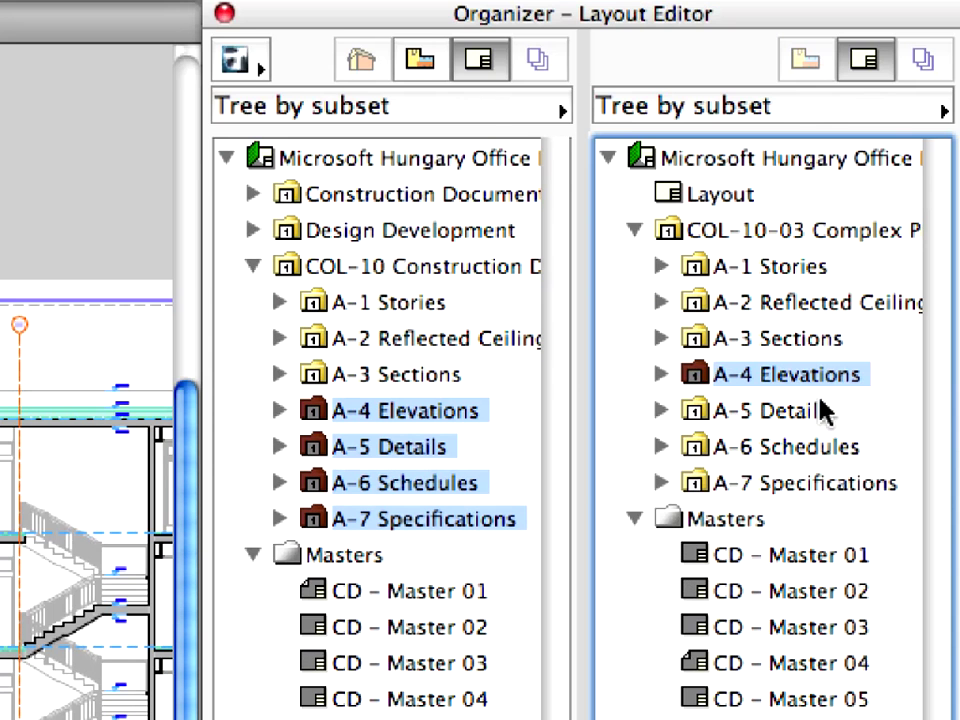
{"action": "left_click", "coordinate": [822, 418]}
{"action": "left_click", "coordinate": [831, 446]}
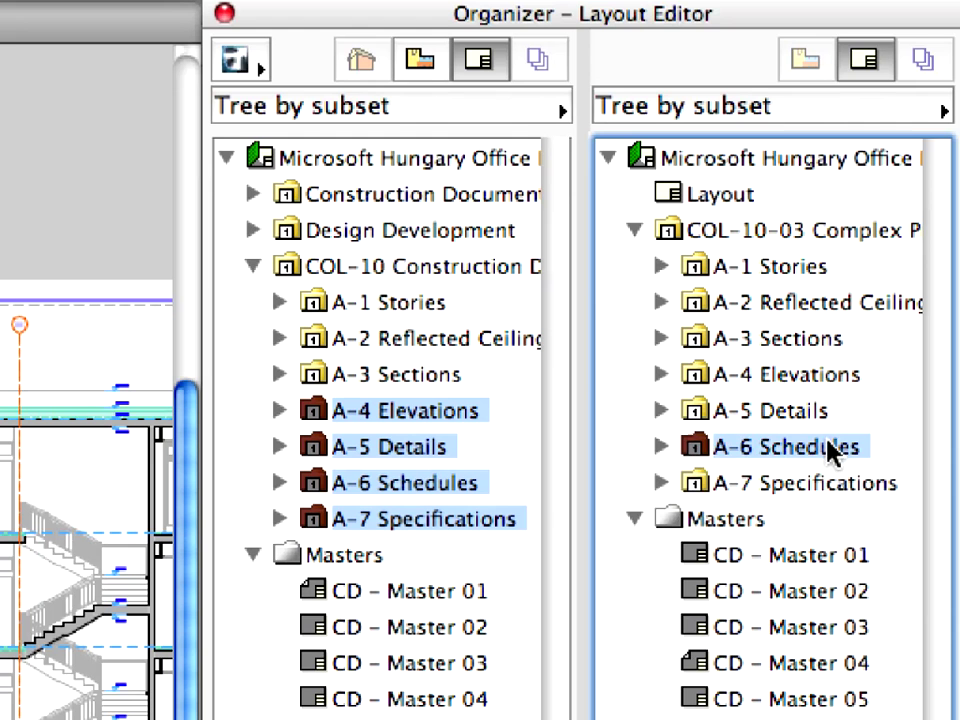
{"action": "left_click", "coordinate": [855, 490]}
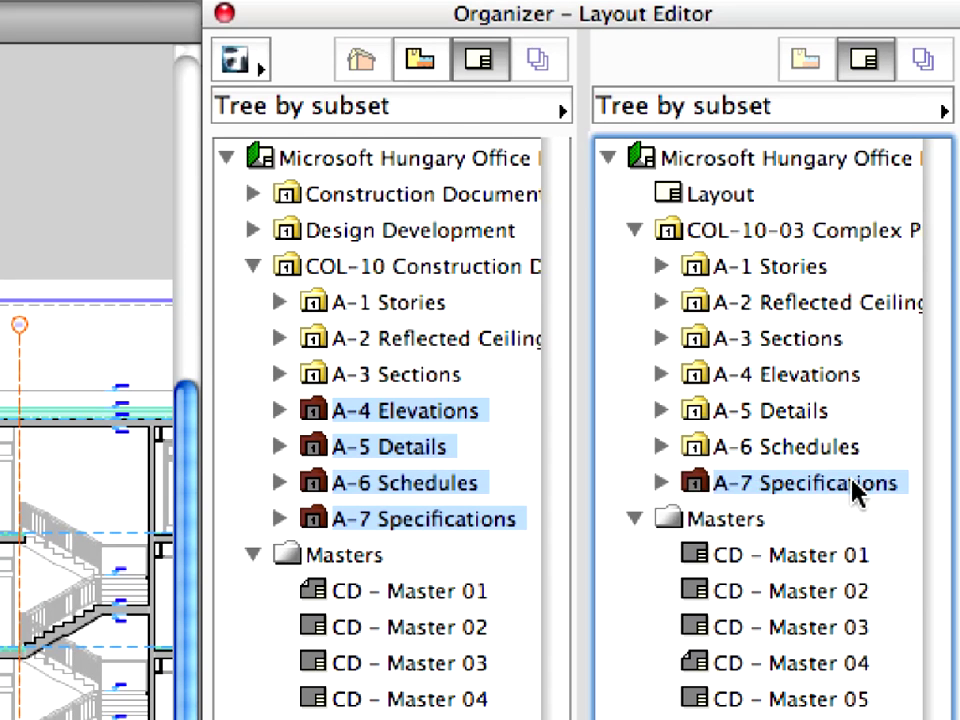